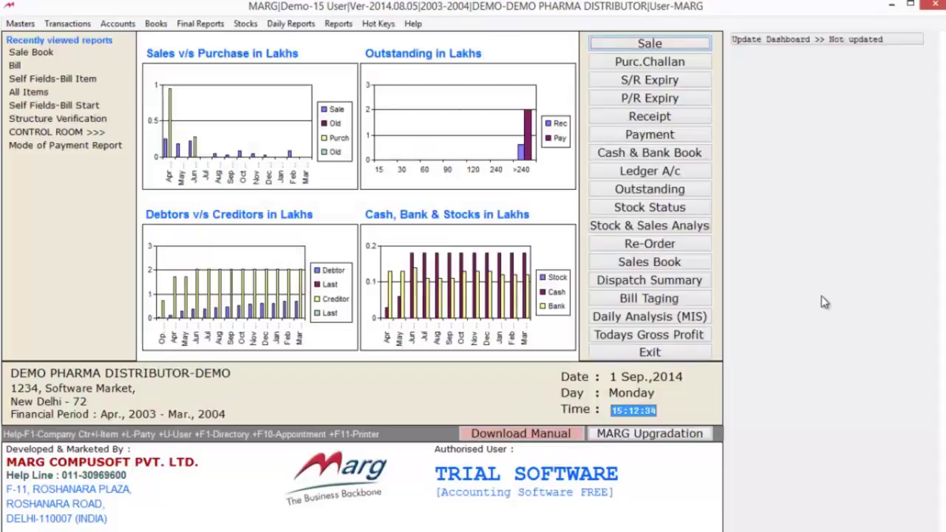
- Browse the purchase analysis, inventory and daily report lists in the Reports menu
{"action": "key", "text": "alt+r"}
{"action": "key", "text": "Down"}
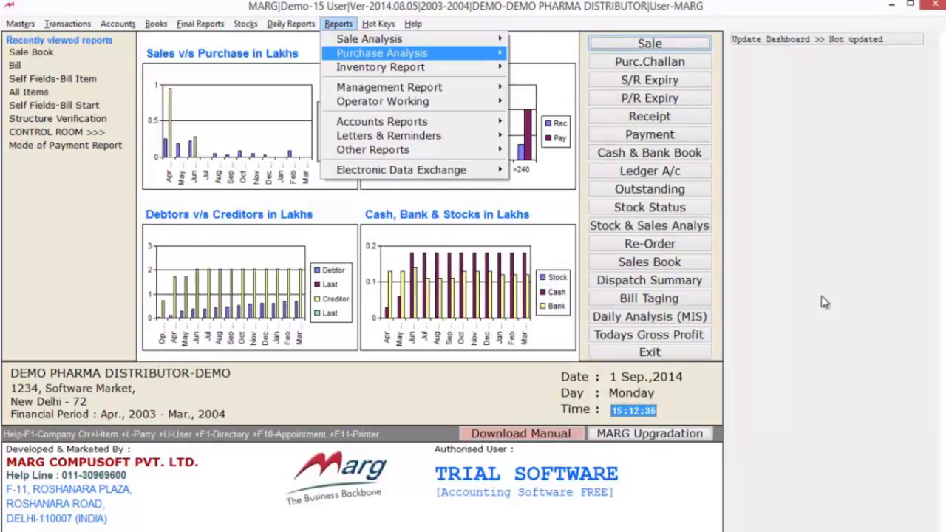
{"action": "key", "text": "Right"}
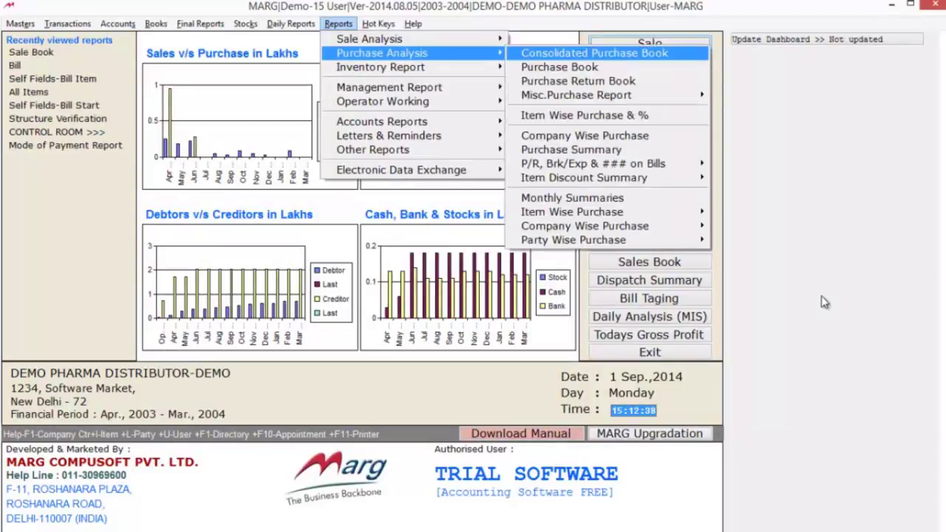
{"action": "key", "text": "Down"}
{"action": "key", "text": "Down"}
{"action": "key", "text": "Down"}
{"action": "key", "text": "Down"}
{"action": "key", "text": "Down"}
{"action": "key", "text": "Down"}
{"action": "key", "text": "Down"}
{"action": "key", "text": "Down"}
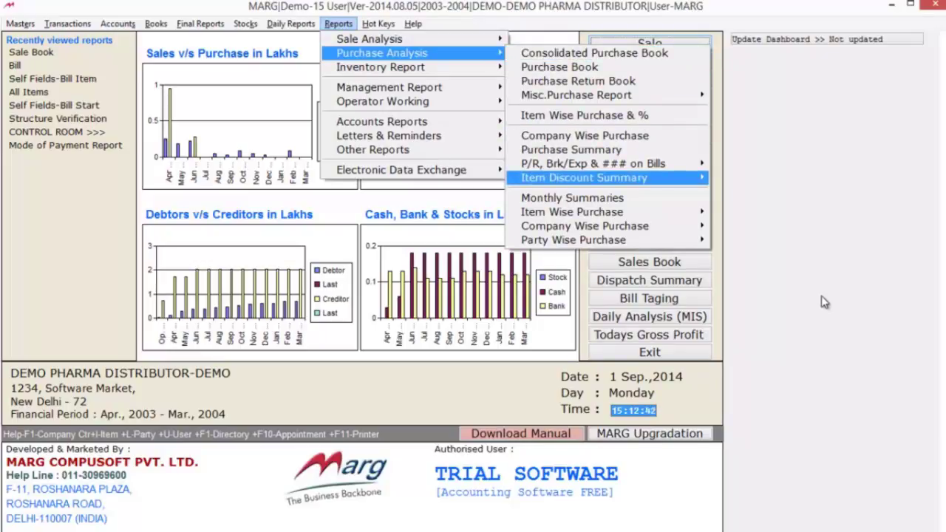
{"action": "key", "text": "Escape"}
{"action": "key", "text": "Down"}
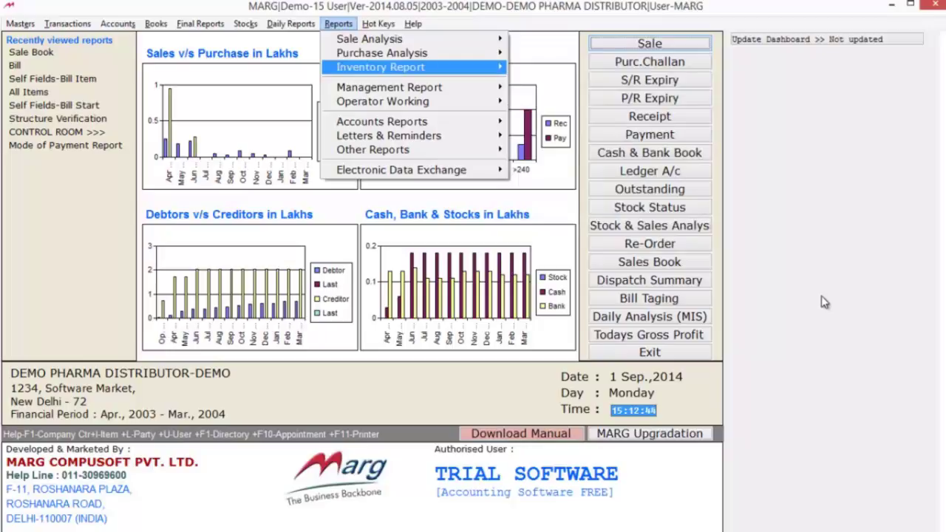
{"action": "key", "text": "Right"}
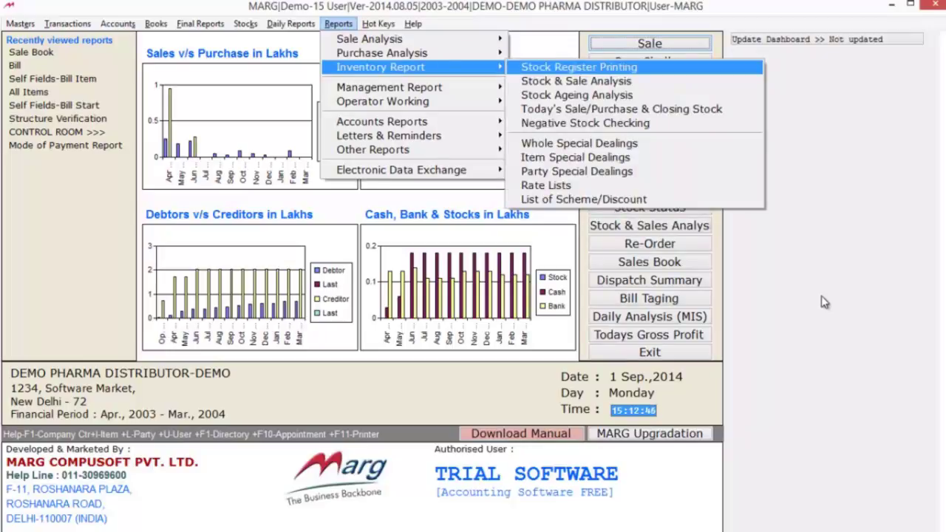
{"action": "key", "text": "Escape"}
{"action": "key", "text": "Left"}
{"action": "key", "text": "Escape"}
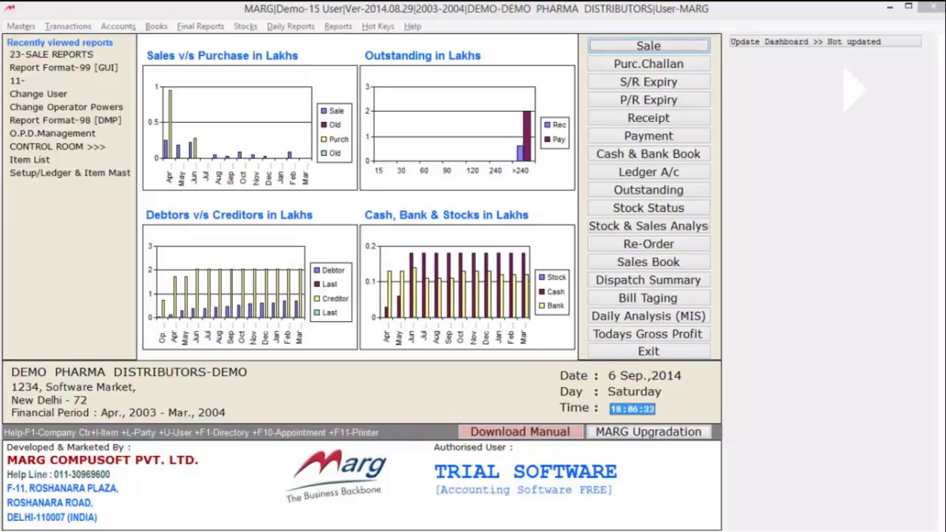
- In Change Operator Powers, search SELF, set SELF Designed Reports to Y, and save
{"action": "key", "text": "alt+m"}
{"action": "key", "text": "Up"}
{"action": "key", "text": "Up"}
{"action": "key", "text": "Up"}
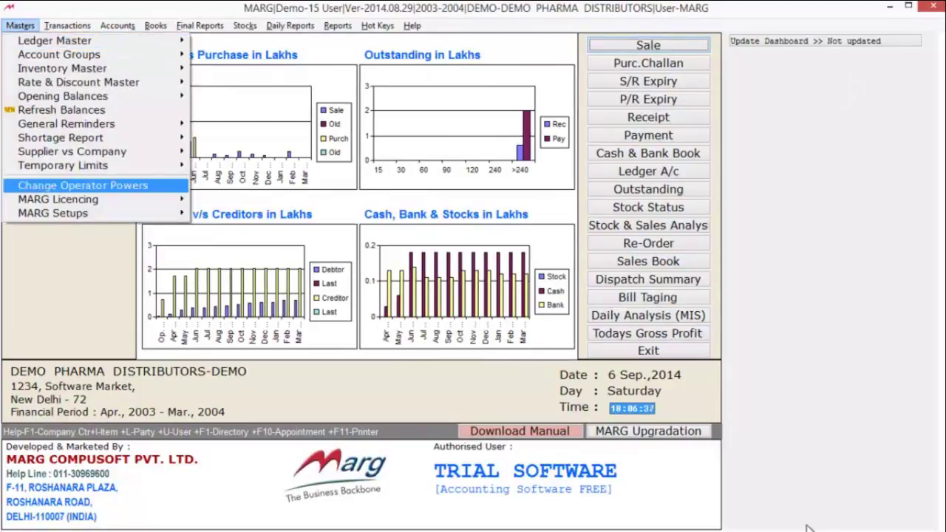
{"action": "key", "text": "Return"}
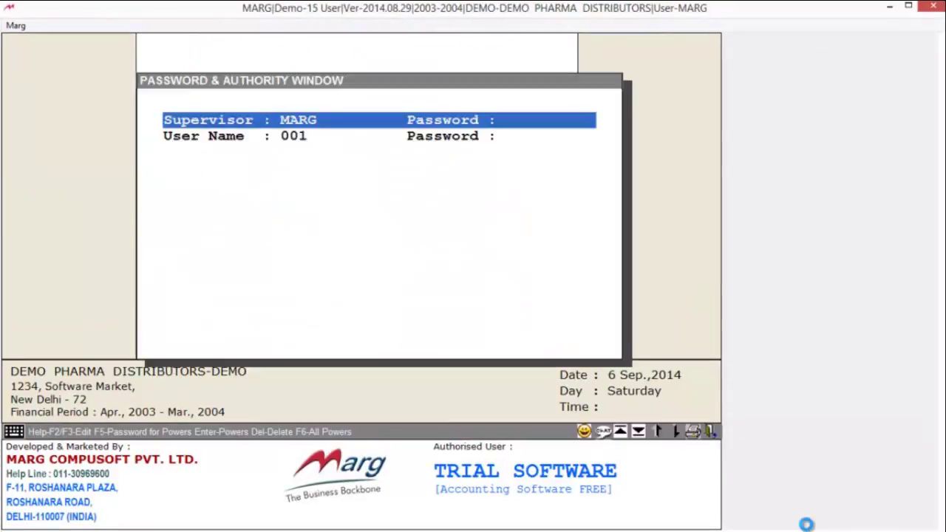
{"action": "type", "text": "SELF"}
{"action": "key", "text": "Return"}
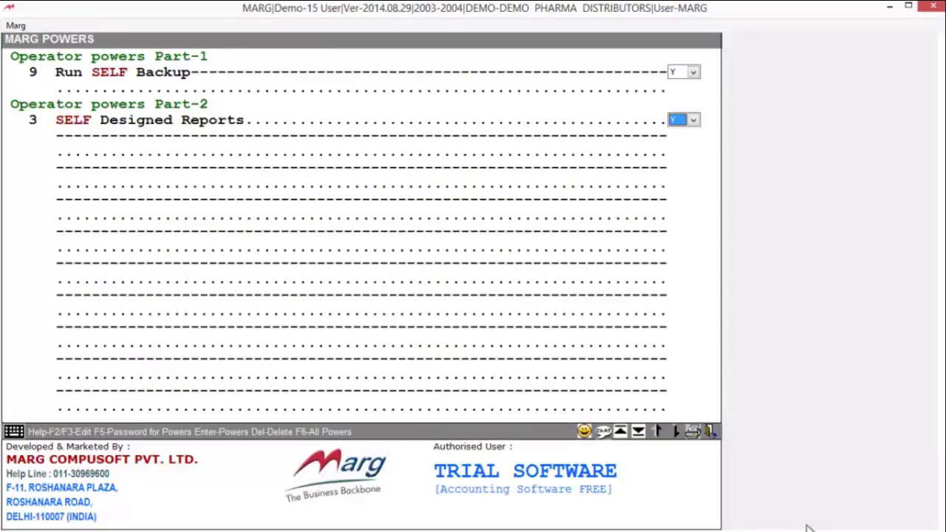
{"action": "key", "text": "alt+Down"}
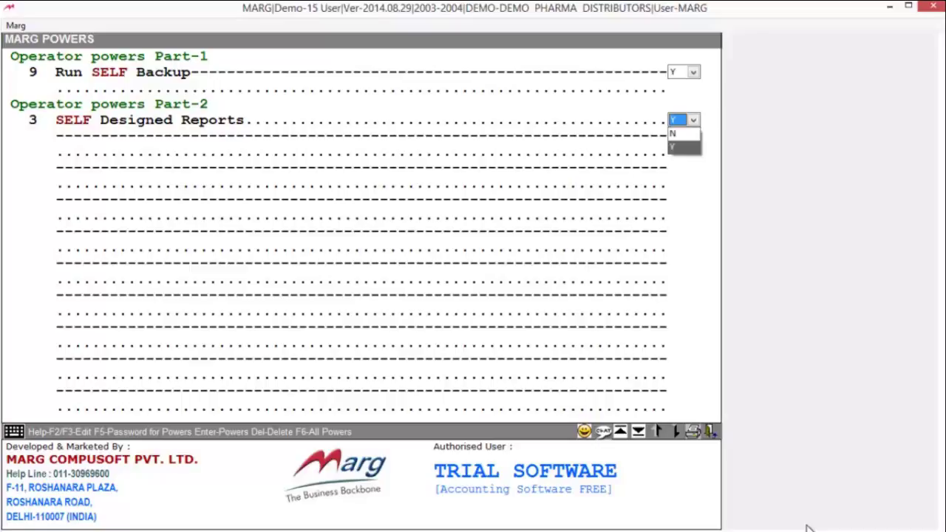
{"action": "key", "text": "Return"}
{"action": "key", "text": "Escape"}
{"action": "key", "text": "Return"}
- Quit operator powers and log back in via Change User with the user's password
{"action": "key", "text": "Escape"}
{"action": "key", "text": "Right"}
{"action": "key", "text": "Return"}
{"action": "key", "text": "ctrl+u"}
{"action": "type", "text": "****"}
{"action": "key", "text": "Return"}
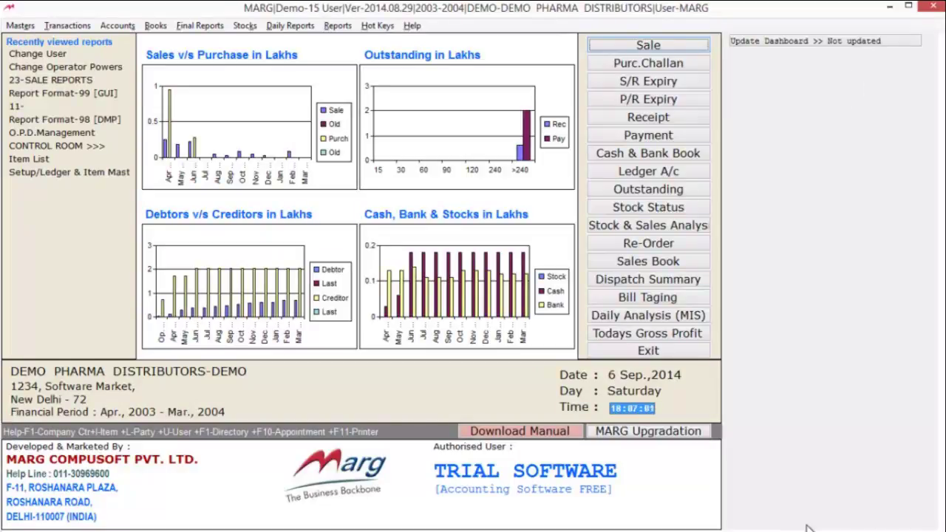
- Open Report Format-99 [GUI] from Masters > MARG Setups > Additional Features
{"action": "key", "text": "alt+m"}
{"action": "key", "text": "Up"}
{"action": "key", "text": "Right"}
{"action": "key", "text": "Down"}
{"action": "key", "text": "Down"}
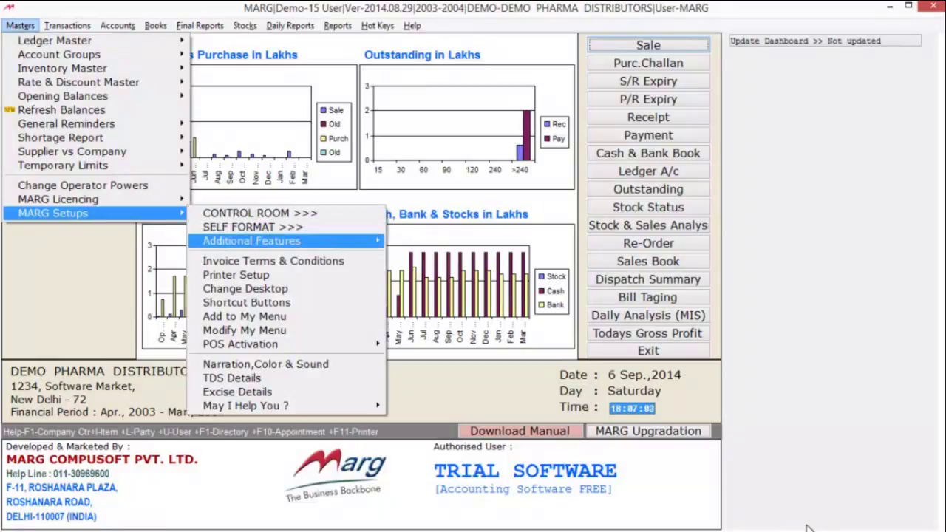
{"action": "key", "text": "Right"}
{"action": "key", "text": "Down"}
{"action": "key", "text": "Down"}
{"action": "key", "text": "Down"}
{"action": "key", "text": "Down"}
{"action": "key", "text": "Down"}
{"action": "key", "text": "Down"}
{"action": "key", "text": "Down"}
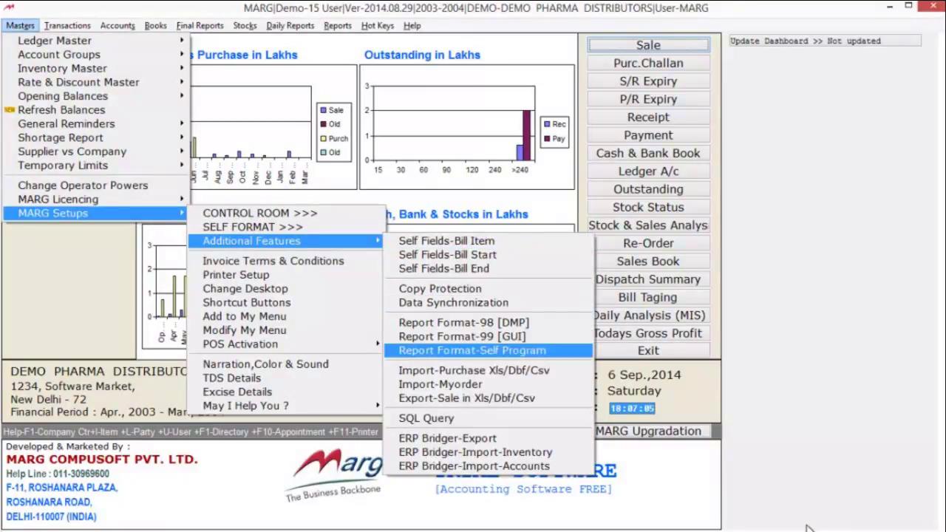
{"action": "key", "text": "Up"}
{"action": "key", "text": "Up"}
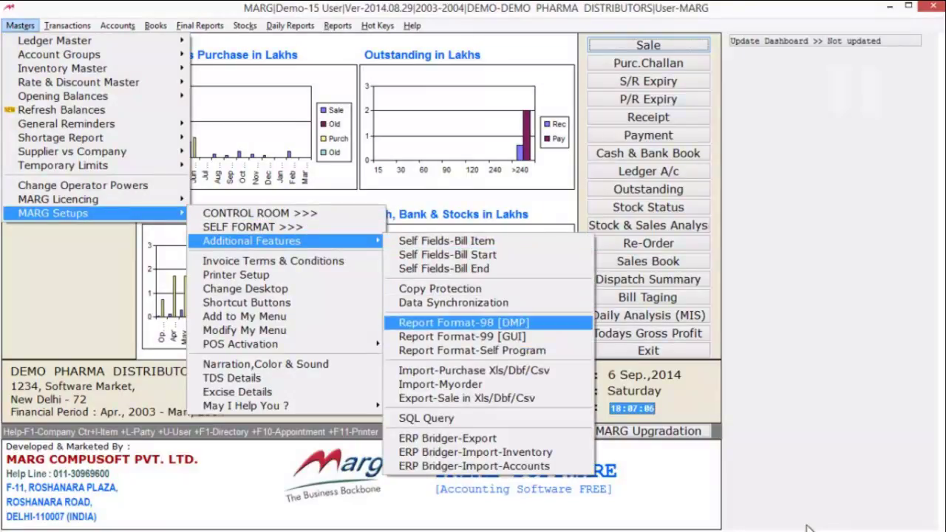
{"action": "key", "text": "Down"}
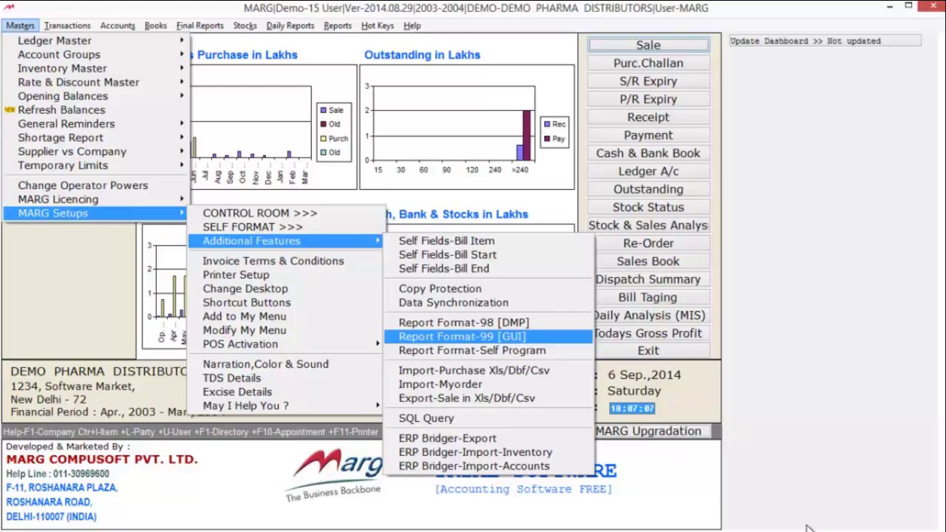
{"action": "key", "text": "Return"}
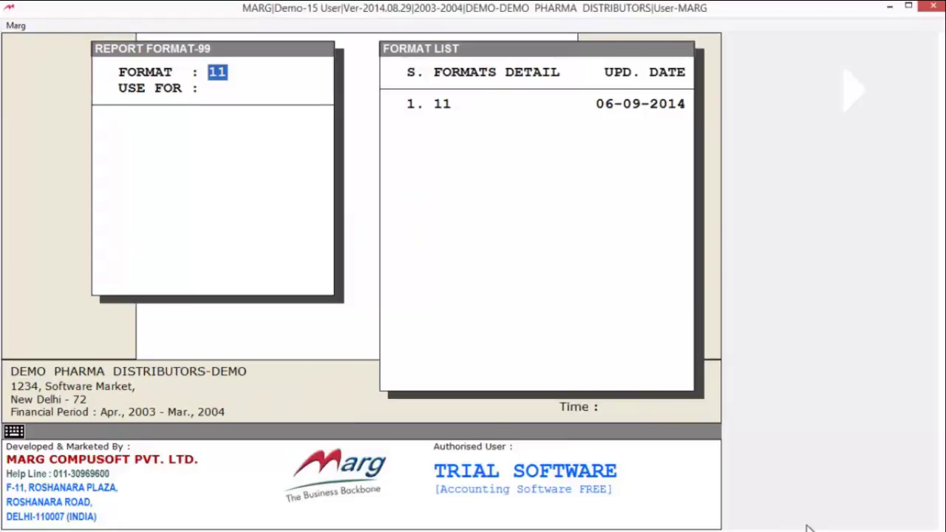
- Accept format 11, confirm USE FOR, and open its B REPORT FORMAT section list
{"action": "key", "text": "Return"}
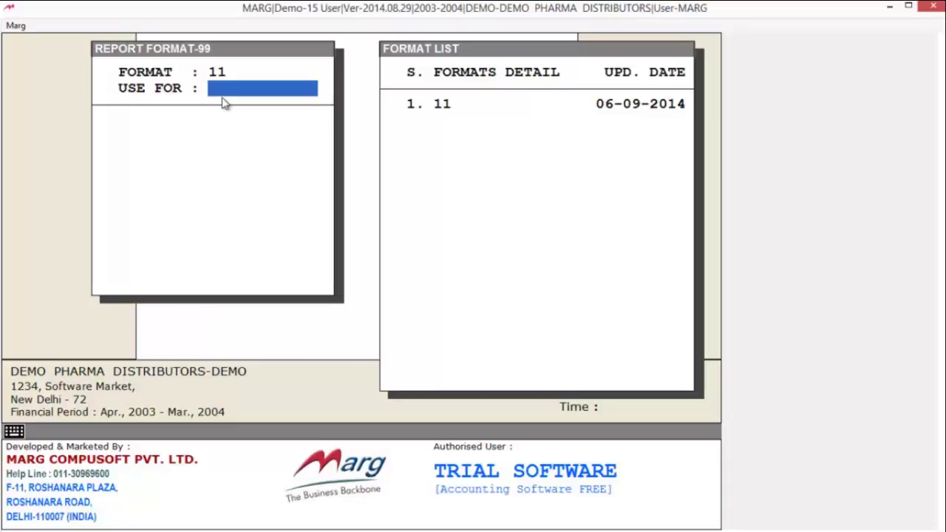
{"action": "key", "text": "Return"}
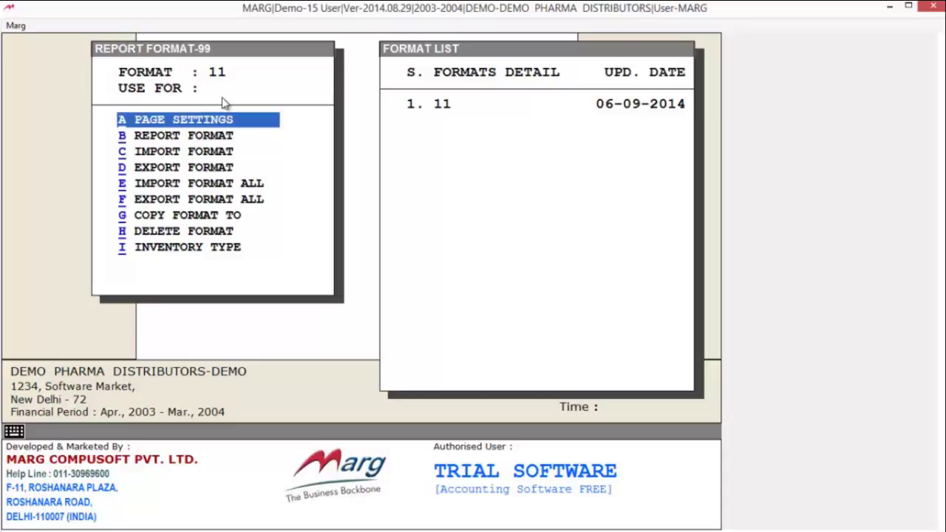
{"action": "left_click", "coordinate": [184, 151]}
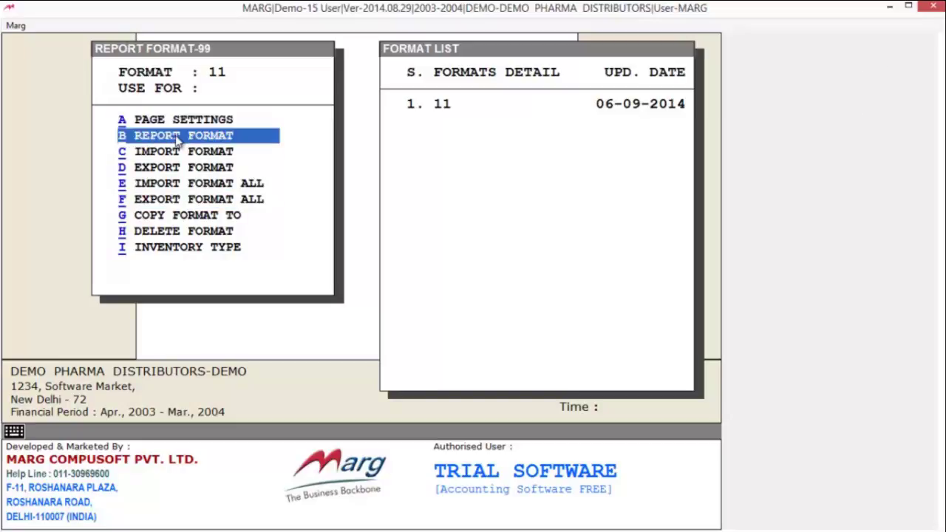
{"action": "left_click", "coordinate": [178, 141]}
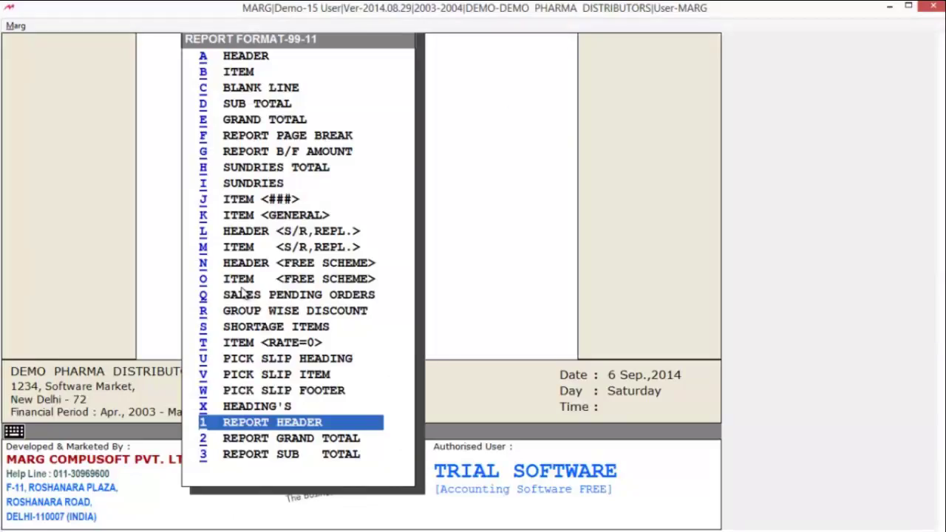
{"action": "key", "text": "Return"}
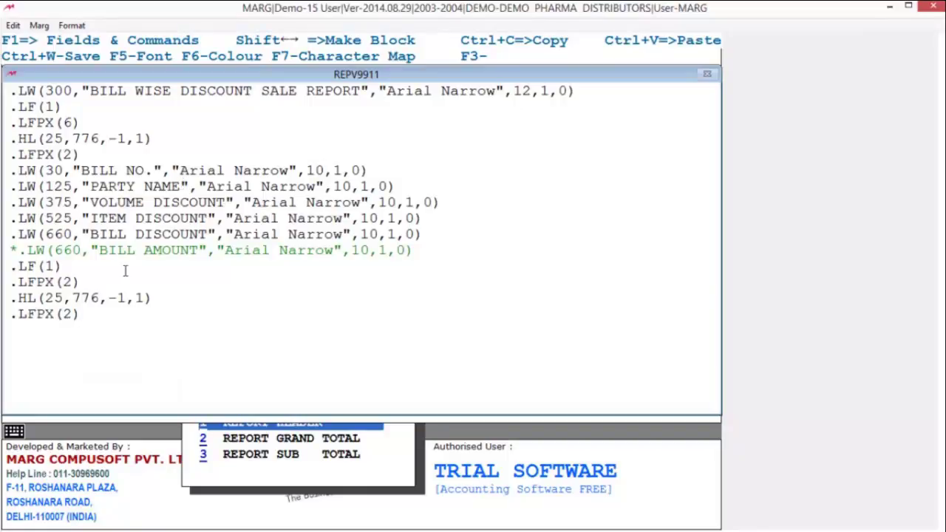
{"action": "key", "text": "Escape"}
{"action": "key", "text": "Return"}
{"action": "key", "text": "Up"}
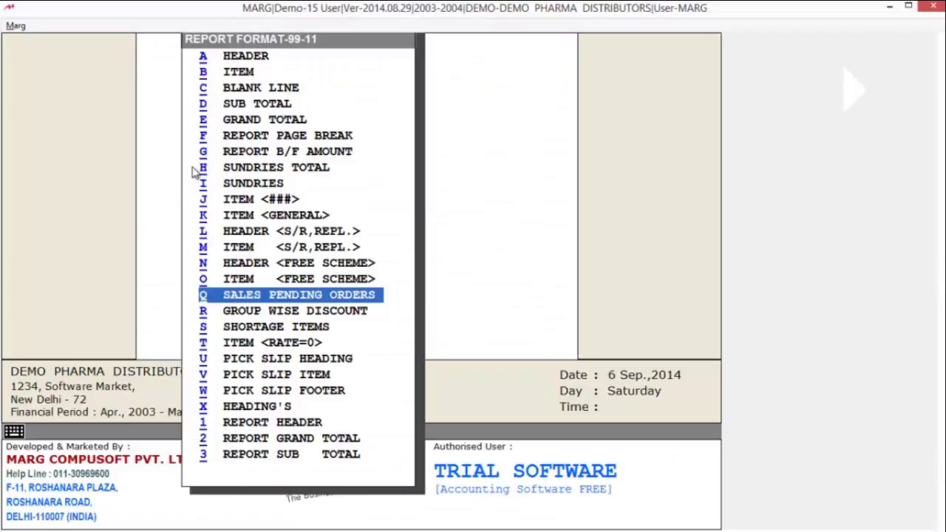
- Insert the BILL NO. variable <SL_BILLNO,12> at the start of the per-bill item line
{"action": "left_click", "coordinate": [282, 118]}
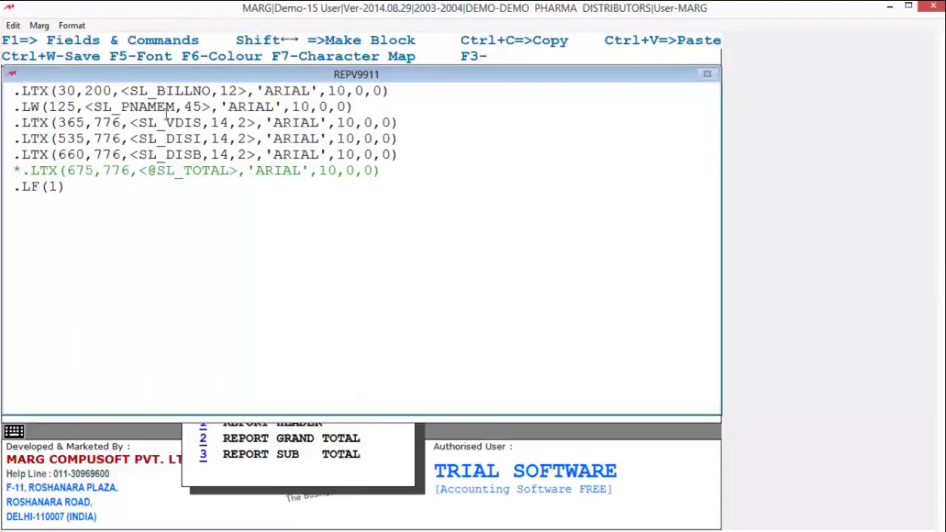
{"action": "left_click", "coordinate": [116, 86]}
{"action": "left_click", "coordinate": [120, 89]}
{"action": "key", "text": "F1"}
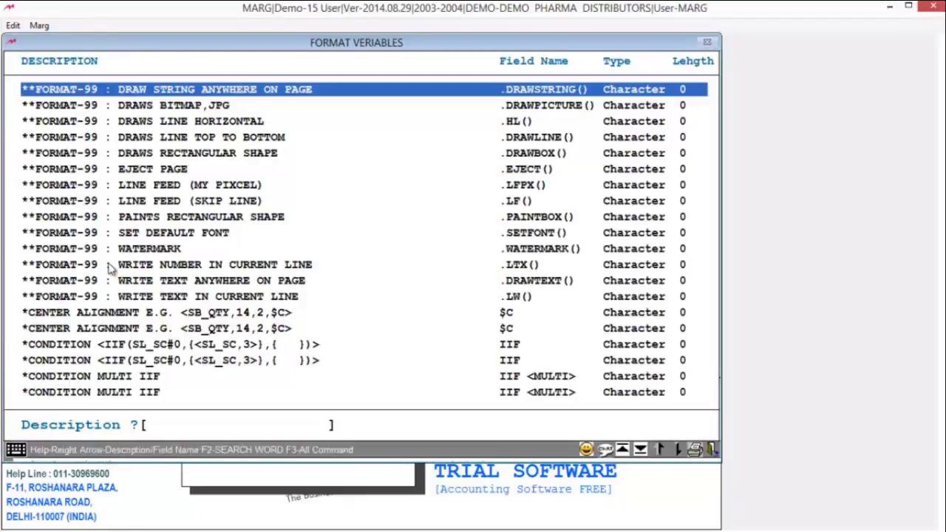
{"action": "key", "text": "Down"}
{"action": "key", "text": "Down"}
{"action": "key", "text": "Down"}
{"action": "key", "text": "Down"}
{"action": "key", "text": "Down"}
{"action": "key", "text": "Down"}
{"action": "key", "text": "Down"}
{"action": "key", "text": "Down"}
{"action": "key", "text": "Down"}
{"action": "key", "text": "Down"}
{"action": "key", "text": "Down"}
{"action": "key", "text": "Down"}
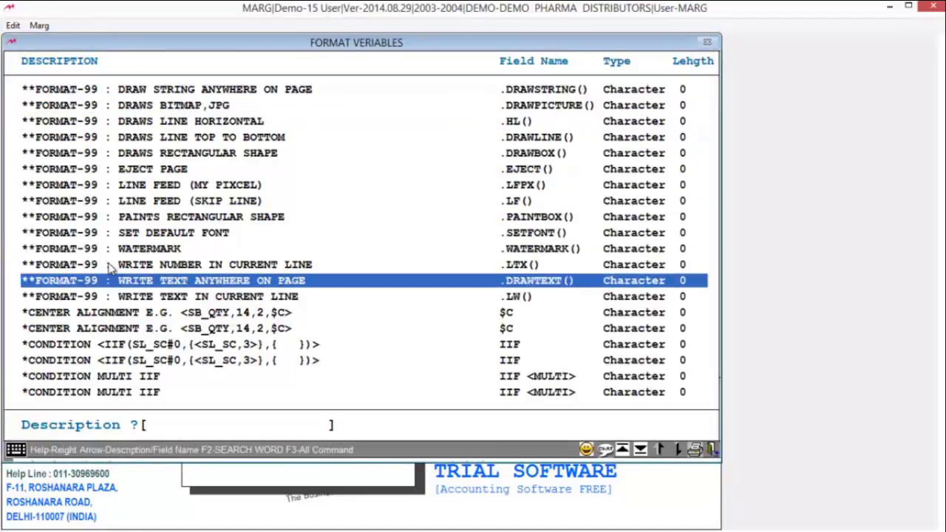
{"action": "type", "text": "BILL"}
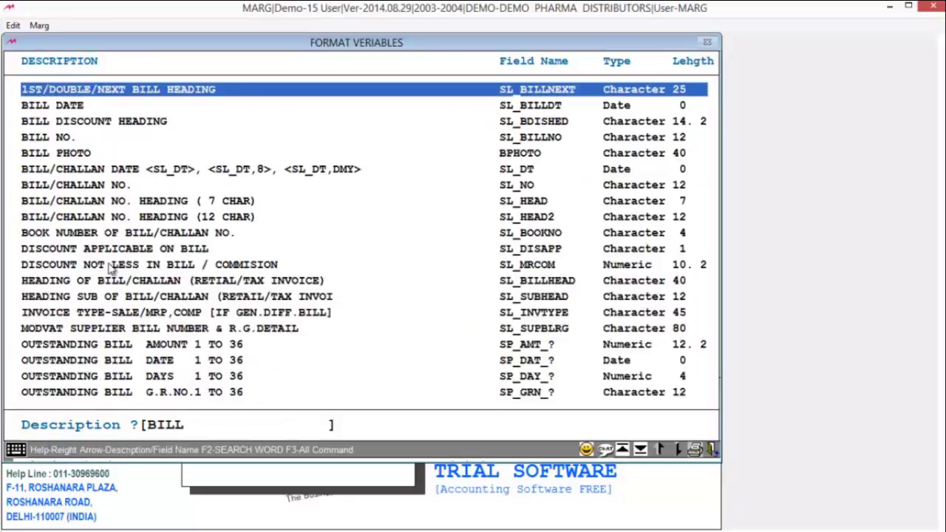
{"action": "type", "text": " N"}
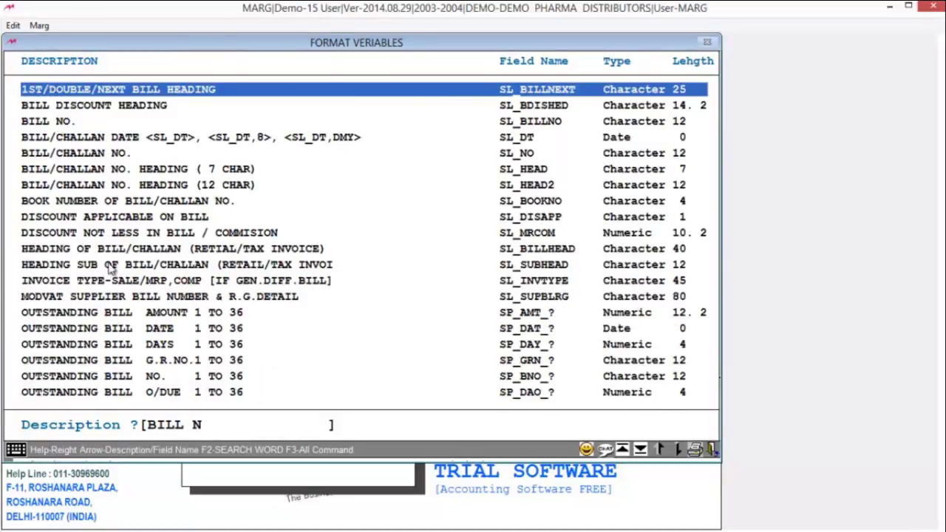
{"action": "key", "text": "Down"}
{"action": "key", "text": "Down"}
{"action": "key", "text": "Return"}
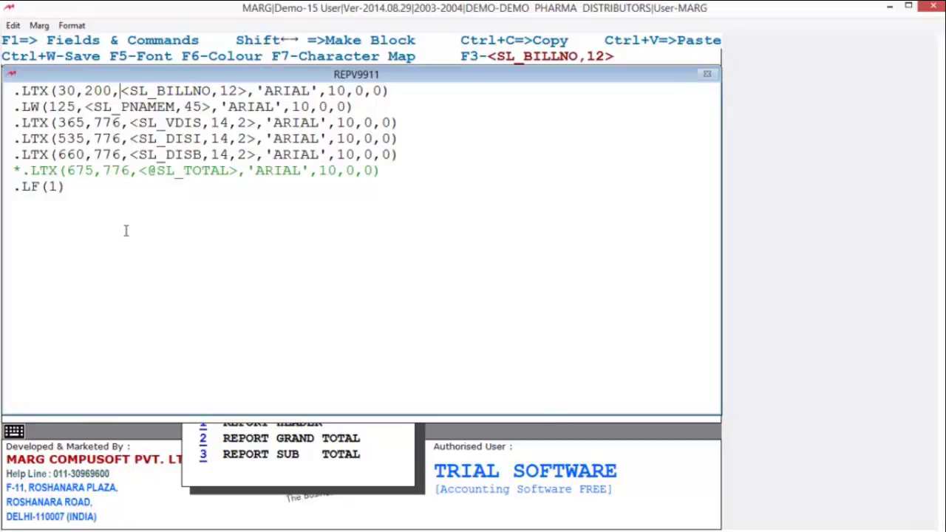
- Close the Format Variables list and save the edited item line of format 11
{"action": "key", "text": "F1"}
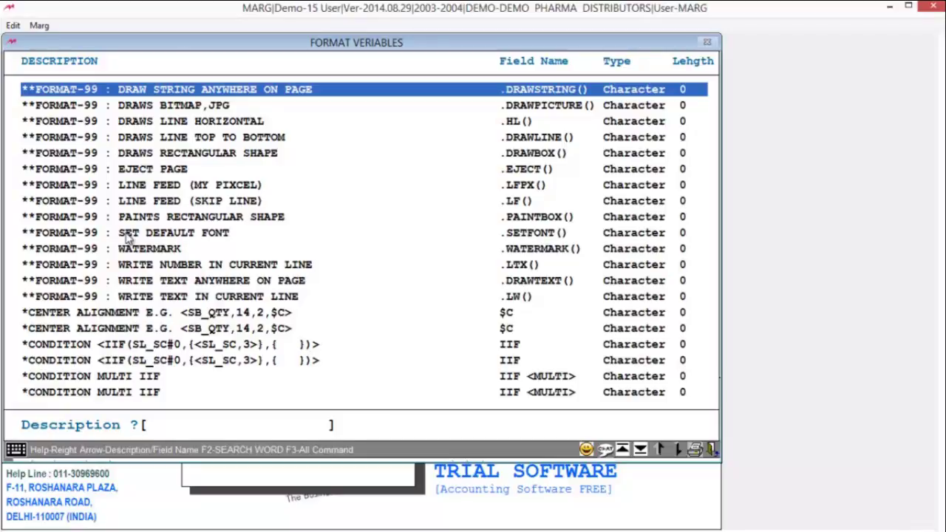
{"action": "key", "text": "Escape"}
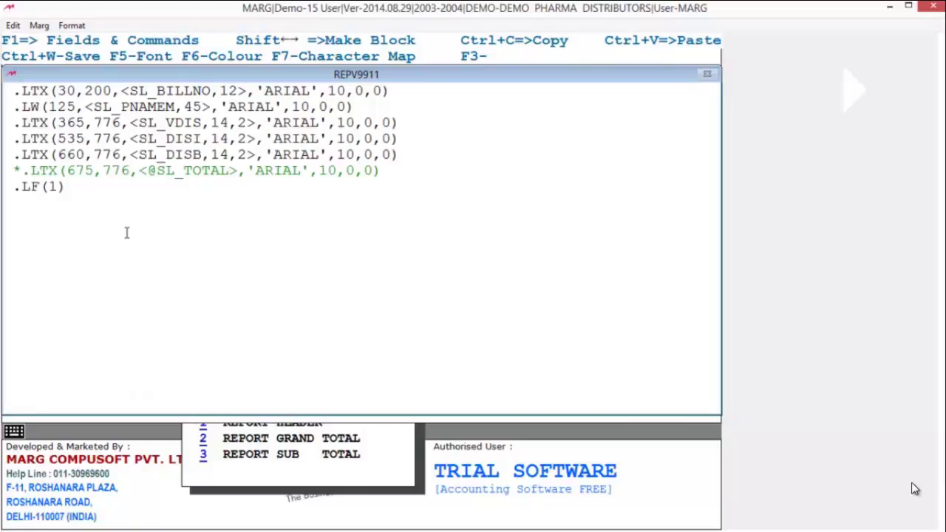
{"action": "key", "text": "Escape"}
{"action": "key", "text": "Return"}
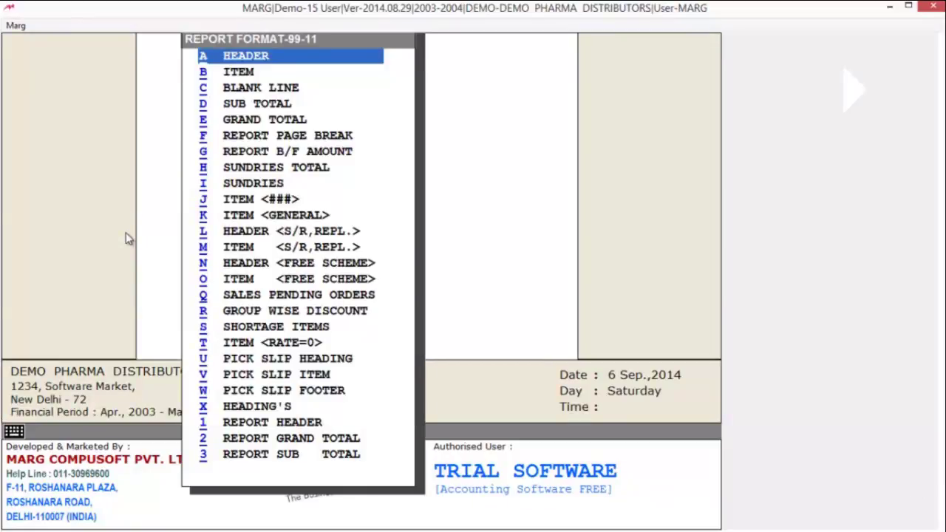
- Review the REPORT GRAND TOTAL section, save, and exit format 11 to the dashboard
{"action": "key", "text": "Down"}
{"action": "key", "text": "Down"}
{"action": "key", "text": "Down"}
{"action": "key", "text": "Down"}
{"action": "key", "text": "Down"}
{"action": "key", "text": "Down"}
{"action": "key", "text": "Down"}
{"action": "key", "text": "Down"}
{"action": "key", "text": "Down"}
{"action": "key", "text": "Down"}
{"action": "key", "text": "Down"}
{"action": "key", "text": "Down"}
{"action": "key", "text": "Down"}
{"action": "key", "text": "Down"}
{"action": "key", "text": "Down"}
{"action": "key", "text": "Down"}
{"action": "key", "text": "Down"}
{"action": "key", "text": "Down"}
{"action": "key", "text": "Down"}
{"action": "key", "text": "Down"}
{"action": "key", "text": "Down"}
{"action": "key", "text": "Down"}
{"action": "key", "text": "Down"}
{"action": "key", "text": "Down"}
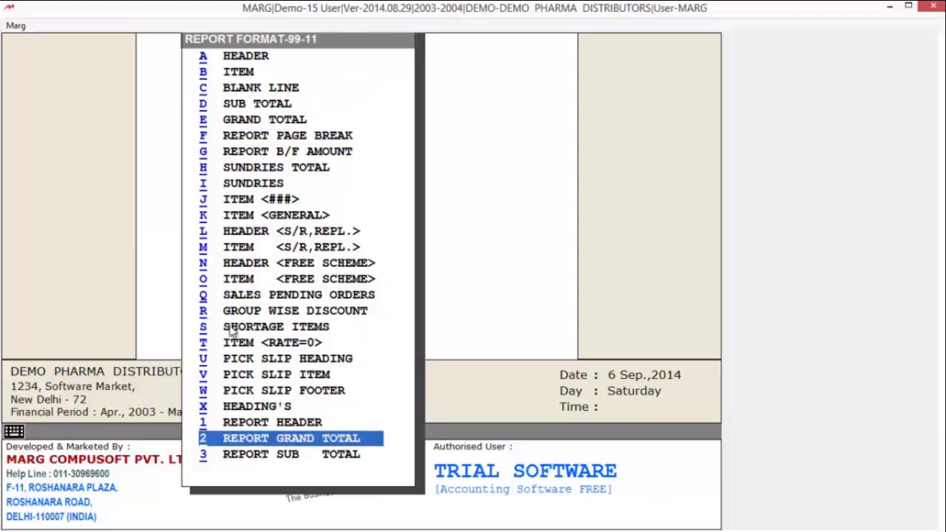
{"action": "left_click", "coordinate": [269, 443]}
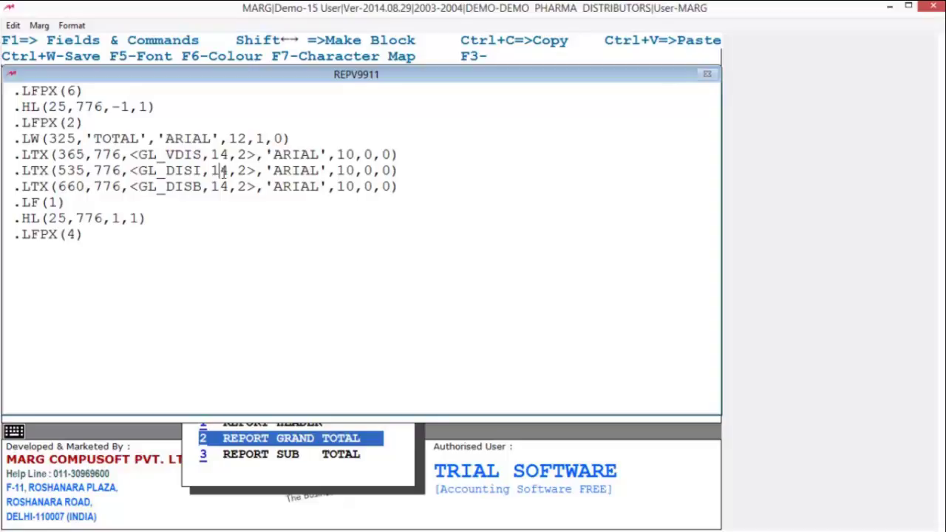
{"action": "key", "text": "Escape"}
{"action": "key", "text": "Return"}
{"action": "key", "text": "Escape"}
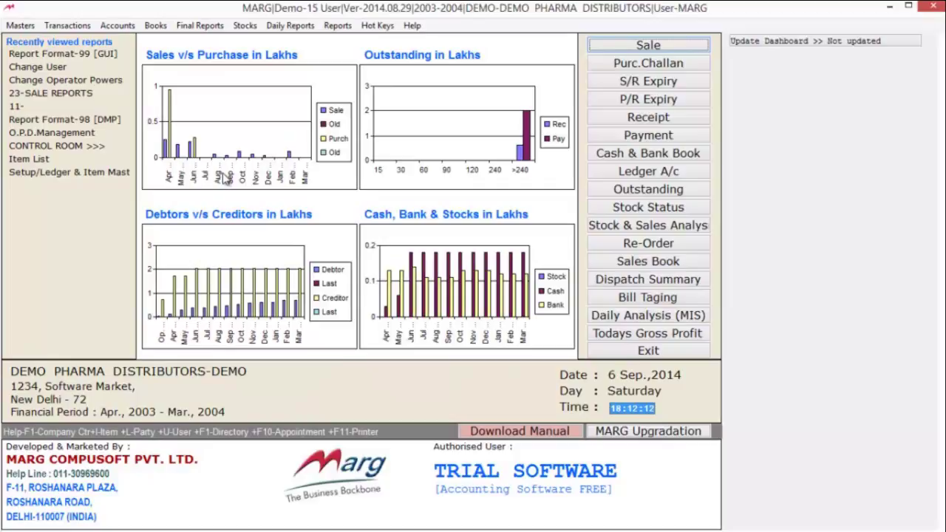
- Run self-defined report 11- from Daily Reports > Self Defined Reports
{"action": "key", "text": "alt+d"}
{"action": "key", "text": "Up"}
{"action": "key", "text": "Right"}
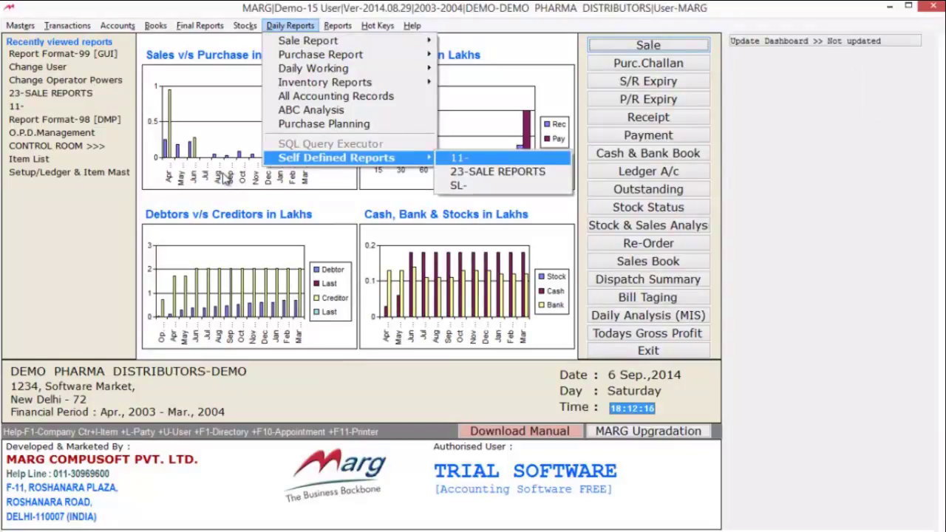
{"action": "key", "text": "Return"}
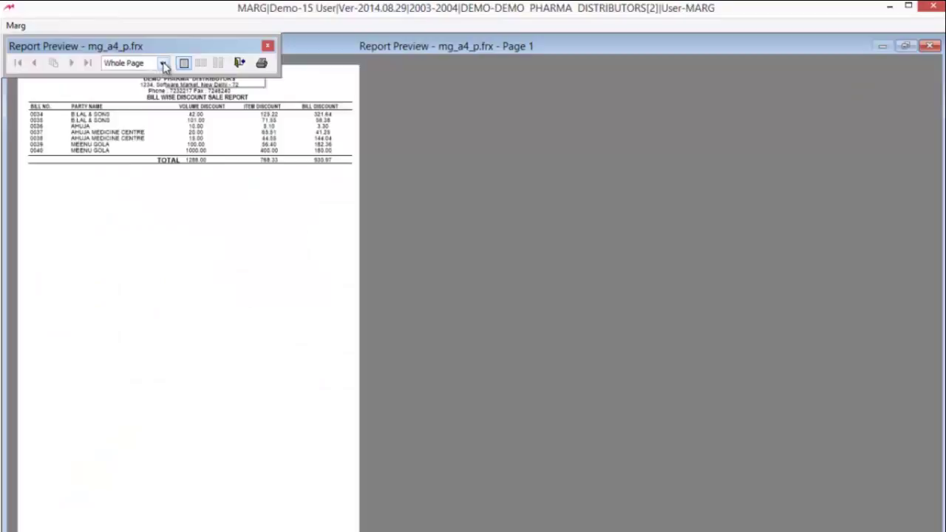
- Zoom the Bill Wise Discount Sale Report preview to 100%, then close the preview
{"action": "left_click", "coordinate": [163, 64]}
{"action": "left_click", "coordinate": [113, 118]}
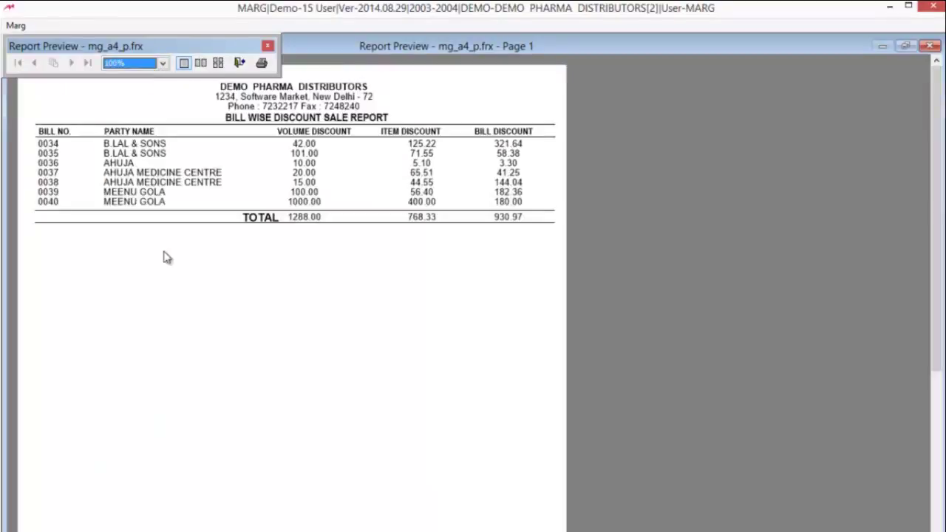
{"action": "key", "text": "Escape"}
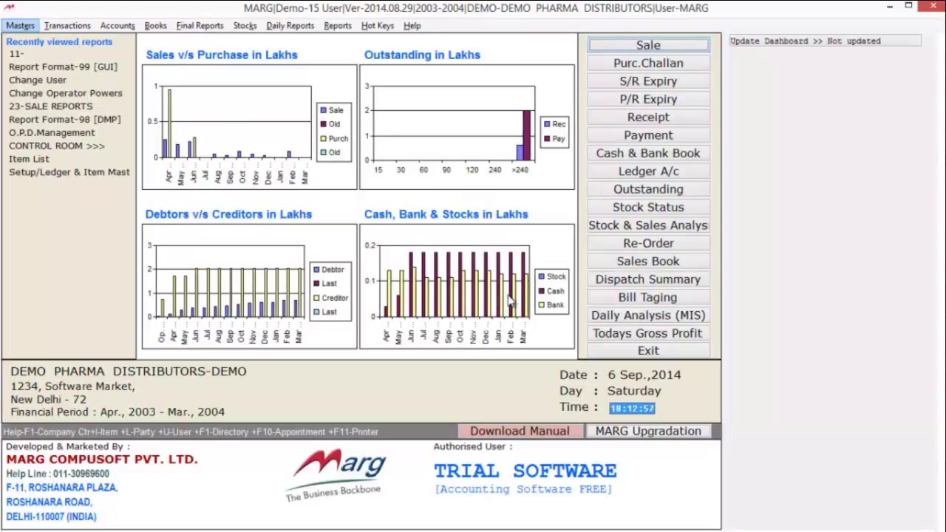
- Open Report Format-98 [DMP] from Masters > MARG Setups > Additional Features
{"action": "key", "text": "Down"}
{"action": "key", "text": "Up"}
{"action": "key", "text": "Right"}
{"action": "key", "text": "Down"}
{"action": "key", "text": "Down"}
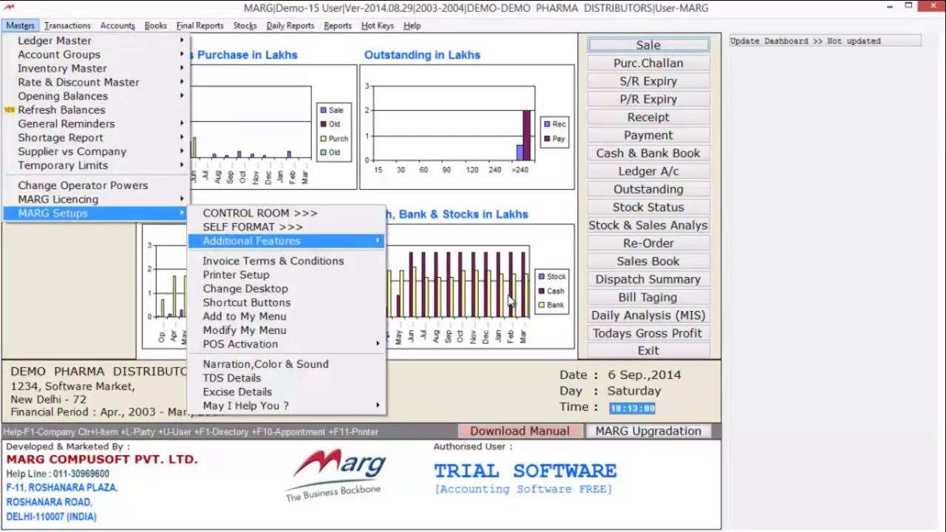
{"action": "key", "text": "Right"}
{"action": "key", "text": "Down"}
{"action": "key", "text": "Down"}
{"action": "key", "text": "Down"}
{"action": "key", "text": "Down"}
{"action": "key", "text": "Down"}
{"action": "key", "text": "Down"}
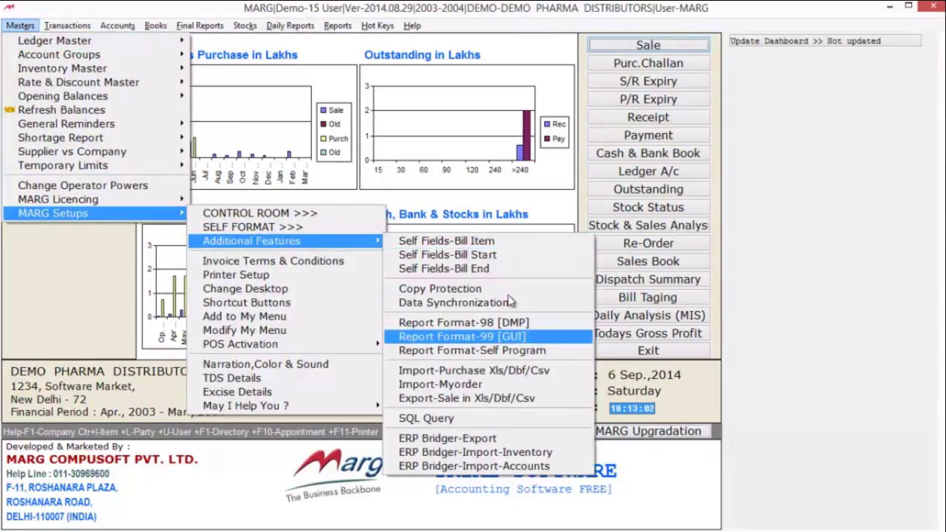
{"action": "key", "text": "Up"}
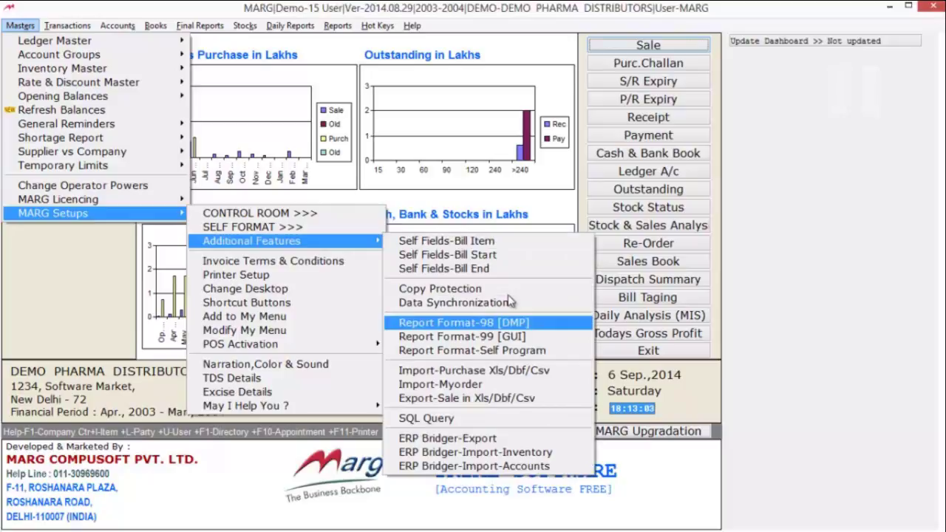
{"action": "key", "text": "Return"}
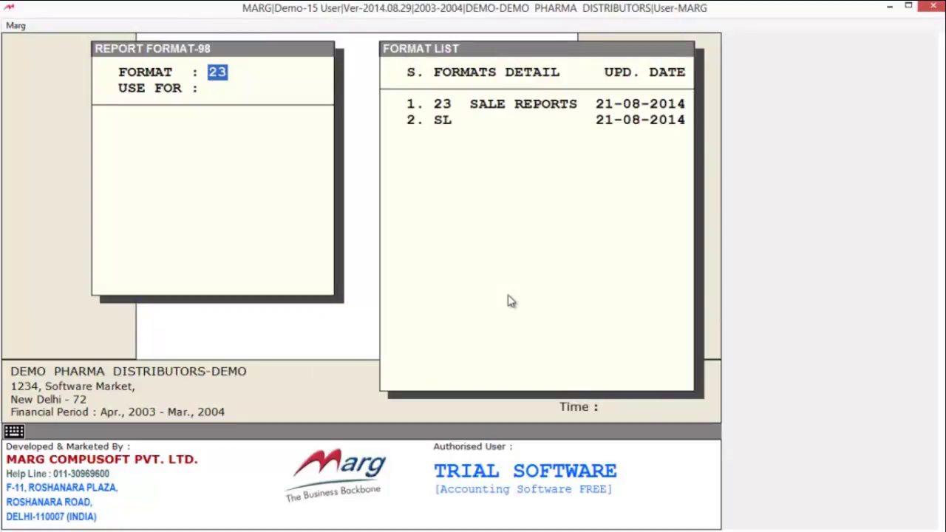
- Accept format 23 SALE REPORTS and open its B Report Format sections
{"action": "key", "text": "Return"}
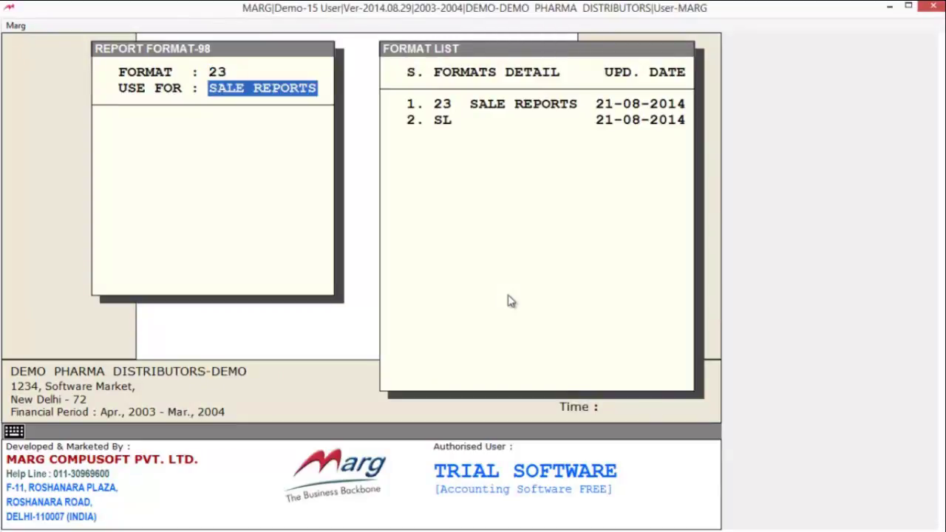
{"action": "key", "text": "Return"}
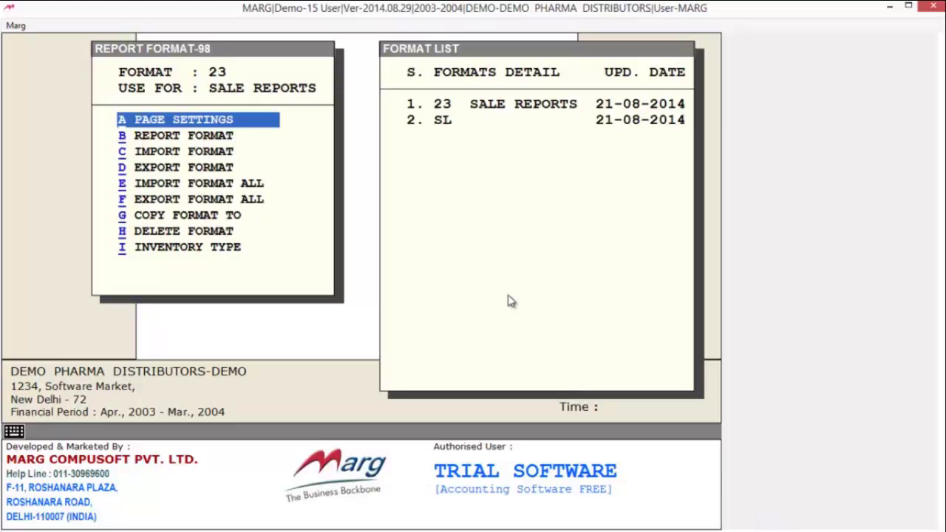
{"action": "key", "text": "Down"}
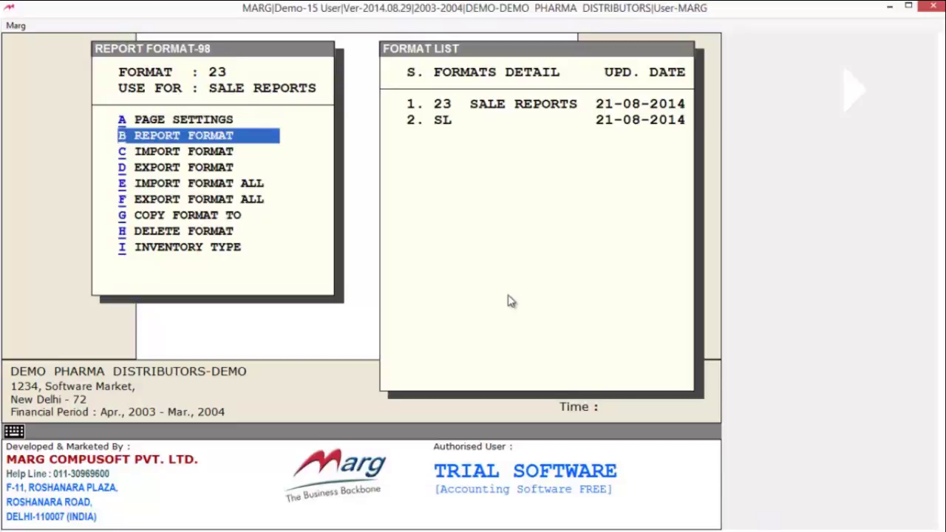
{"action": "key", "text": "Down"}
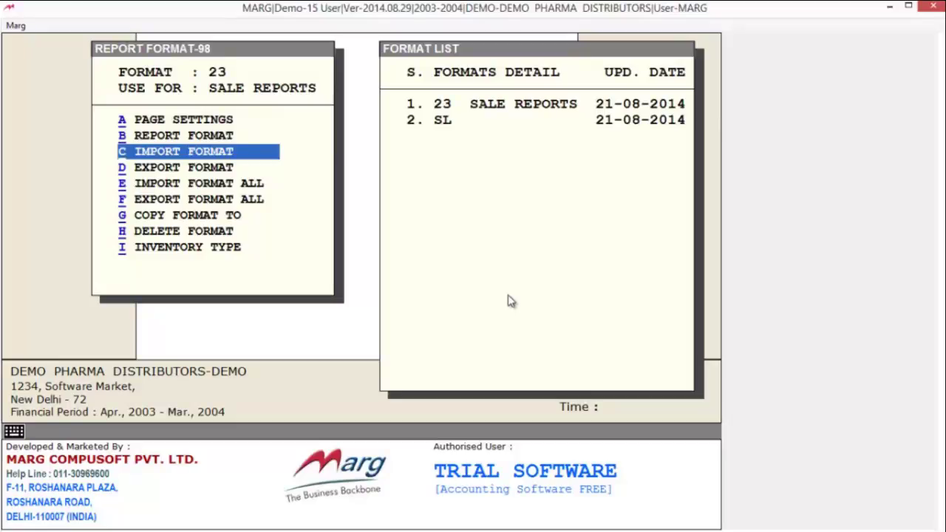
{"action": "key", "text": "Down"}
{"action": "key", "text": "Down"}
{"action": "key", "text": "Down"}
{"action": "key", "text": "Down"}
{"action": "key", "text": "Up"}
{"action": "key", "text": "Up"}
{"action": "key", "text": "Up"}
{"action": "key", "text": "Up"}
{"action": "key", "text": "Up"}
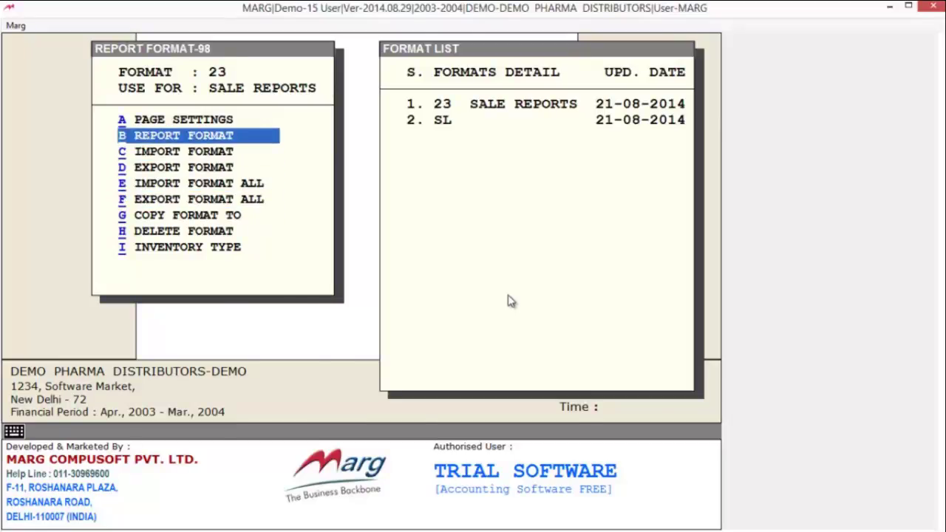
{"action": "key", "text": "Return"}
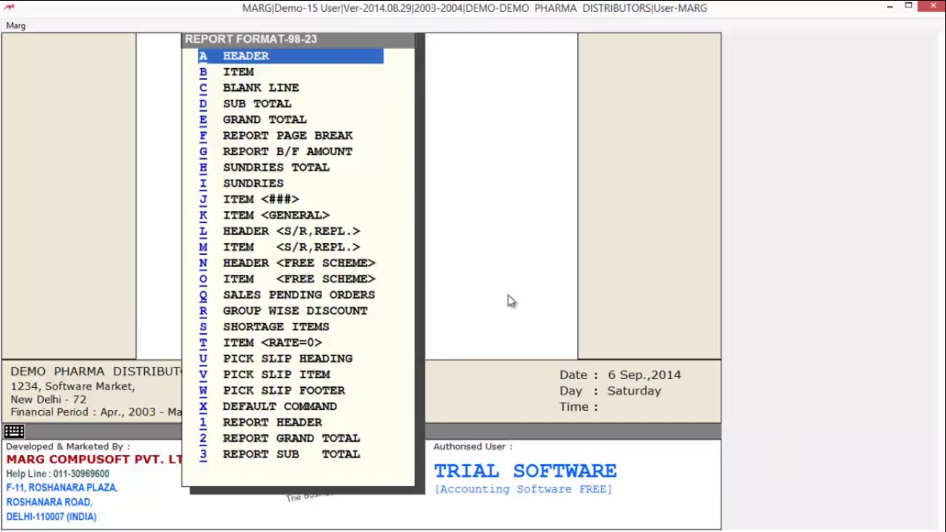
- Open format 23's 1 REPORT HEADER section in the REPV9823 editor
{"action": "key", "text": "Up"}
{"action": "key", "text": "Up"}
{"action": "key", "text": "Up"}
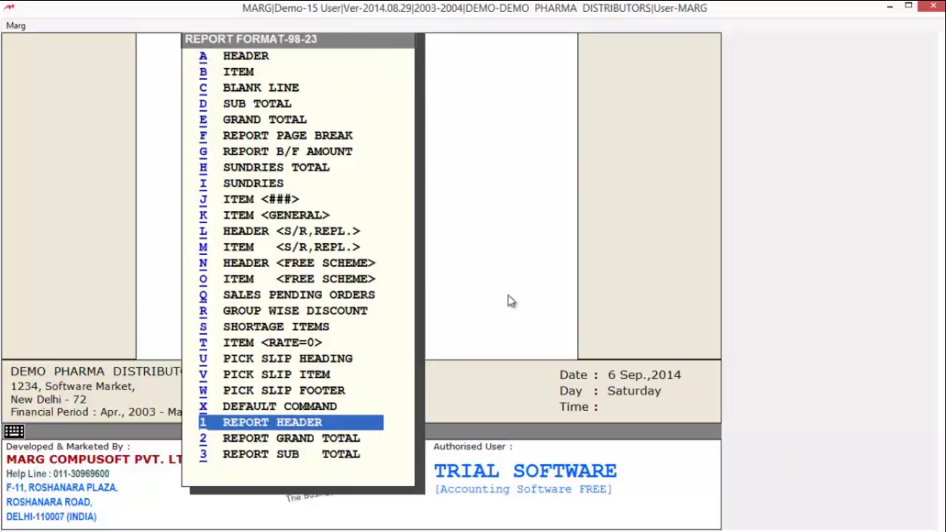
{"action": "key", "text": "Down"}
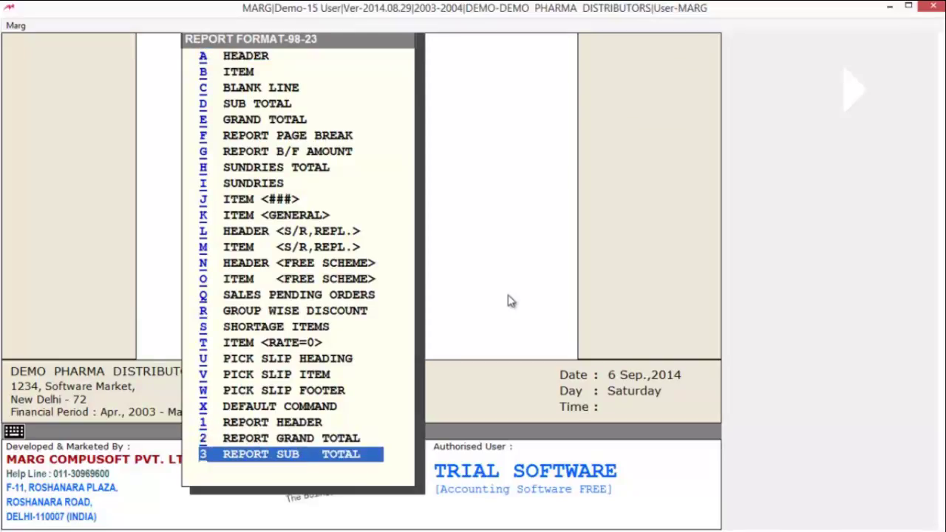
{"action": "key", "text": "Down"}
{"action": "key", "text": "Up"}
{"action": "key", "text": "Up"}
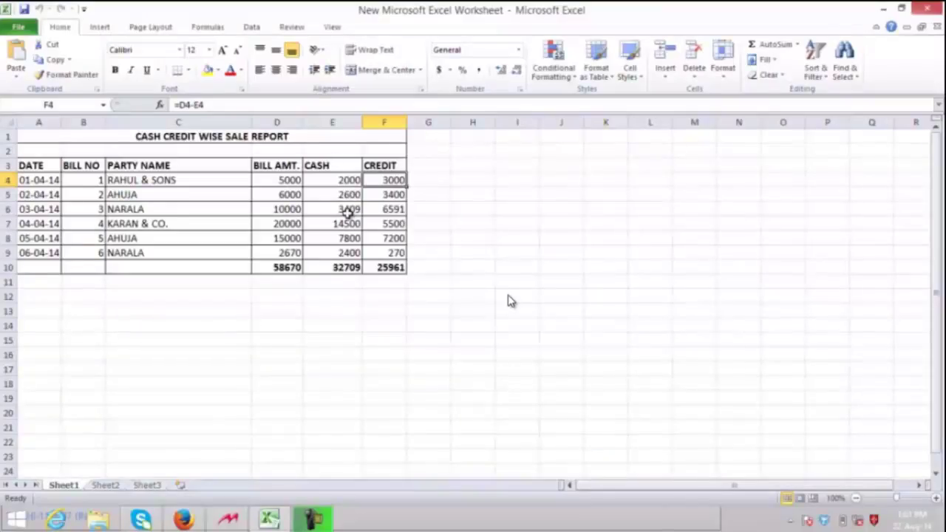
{"action": "mouse_move", "coordinate": [274, 196]}
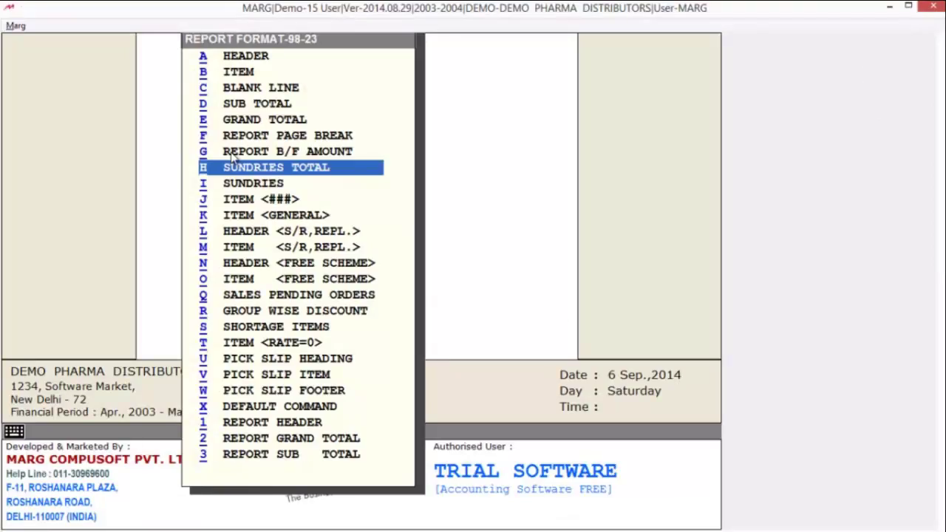
{"action": "key", "text": "1"}
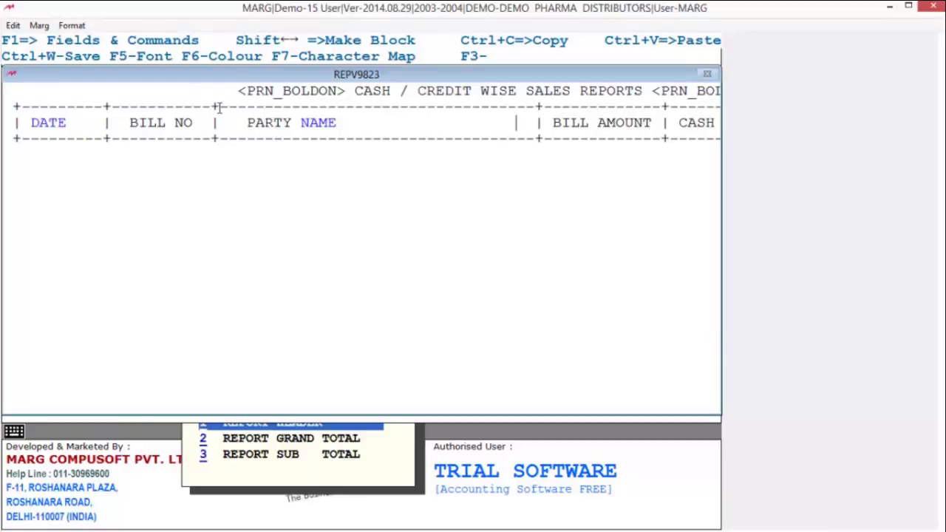
- Step through the CASH / CREDIT header column line, then quit without saving
{"action": "key", "text": "Right"}
{"action": "key", "text": "Right"}
{"action": "key", "text": "Right"}
{"action": "key", "text": "Right"}
{"action": "key", "text": "Right"}
{"action": "key", "text": "Right"}
{"action": "key", "text": "Right"}
{"action": "key", "text": "Right"}
{"action": "key", "text": "Right"}
{"action": "key", "text": "Right"}
{"action": "key", "text": "Right"}
{"action": "key", "text": "Right"}
{"action": "key", "text": "Right"}
{"action": "key", "text": "Right"}
{"action": "key", "text": "Right"}
{"action": "key", "text": "Right"}
{"action": "key", "text": "Right"}
{"action": "key", "text": "Right"}
{"action": "key", "text": "Right"}
{"action": "key", "text": "Right"}
{"action": "key", "text": "Right"}
{"action": "key", "text": "Right"}
{"action": "key", "text": "Right"}
{"action": "key", "text": "Right"}
{"action": "key", "text": "Right"}
{"action": "key", "text": "Right"}
{"action": "key", "text": "Right"}
{"action": "key", "text": "Right"}
{"action": "key", "text": "Right"}
{"action": "key", "text": "Right"}
{"action": "key", "text": "Right"}
{"action": "key", "text": "Right"}
{"action": "key", "text": "Right"}
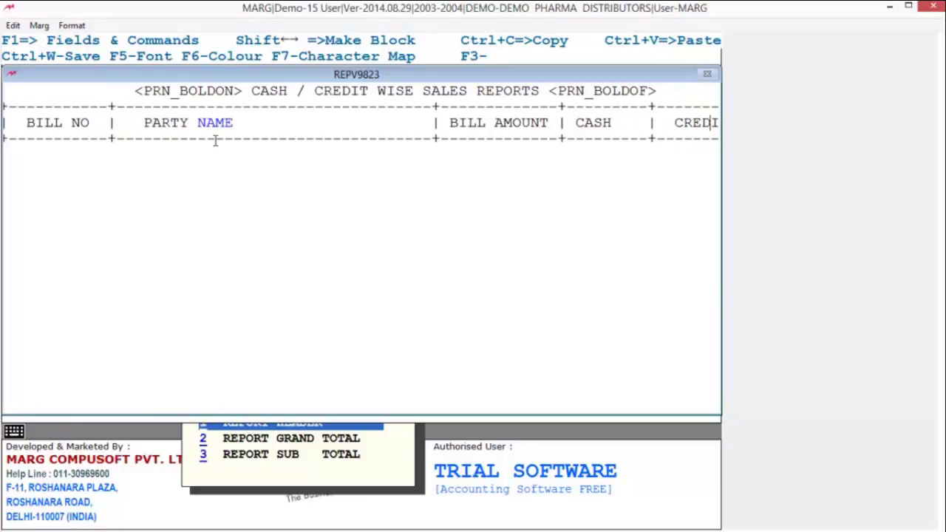
{"action": "key", "text": "Escape"}
{"action": "key", "text": "Return"}
{"action": "key", "text": "Down"}
{"action": "key", "text": "Down"}
{"action": "key", "text": "Down"}
{"action": "key", "text": "Down"}
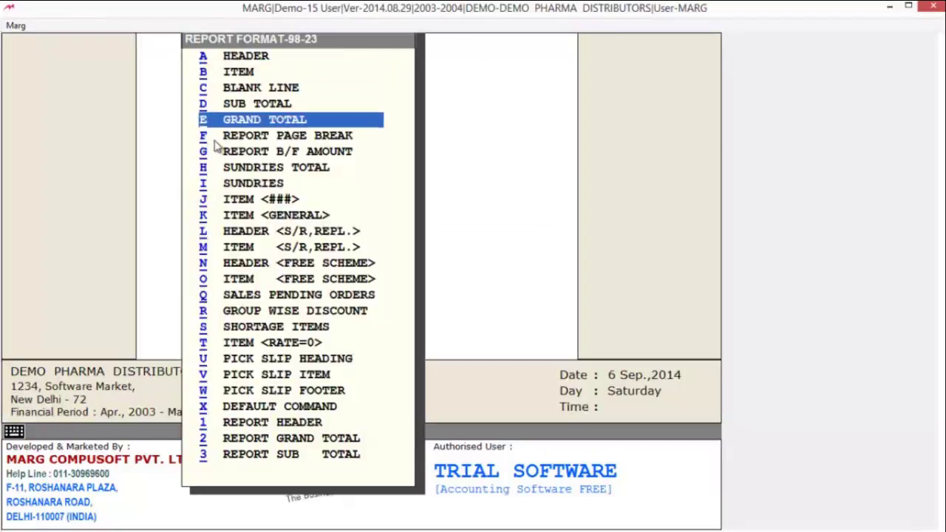
- Open the per-bill field line at BILLNO and browse the F1 Format Variables list
{"action": "key", "text": "Return"}
{"action": "key", "text": "Up"}
{"action": "key", "text": "ctrl+Right"}
{"action": "key", "text": "ctrl+Right"}
{"action": "key", "text": "ctrl+Right"}
{"action": "key", "text": "ctrl+Right"}
{"action": "key", "text": "ctrl+Left"}
{"action": "key", "text": "ctrl+Left"}
{"action": "key", "text": "ctrl+Left"}
{"action": "key", "text": "ctrl+Left"}
{"action": "key", "text": "ctrl+Left"}
{"action": "key", "text": "ctrl+Left"}
{"action": "key", "text": "Right"}
{"action": "key", "text": "Right"}
{"action": "key", "text": "Right"}
{"action": "key", "text": "F1"}
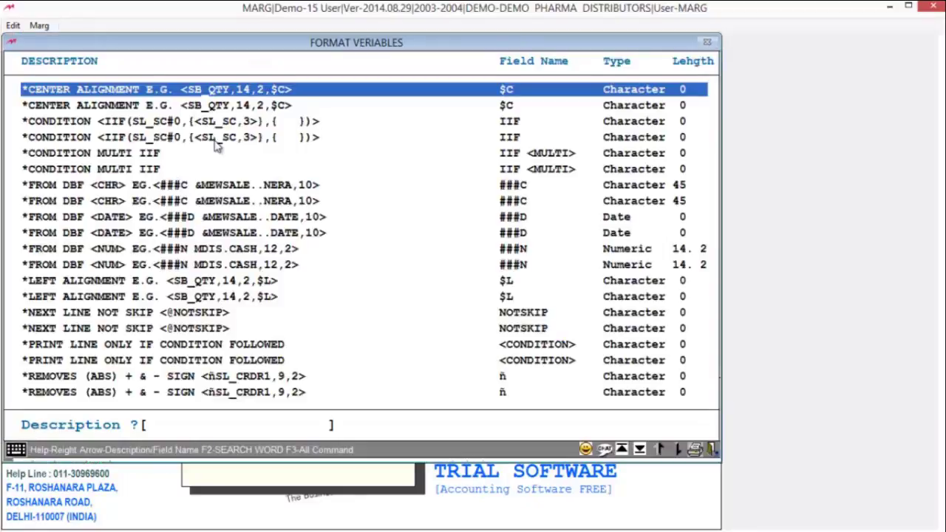
{"action": "key", "text": "Down"}
{"action": "key", "text": "Down"}
{"action": "key", "text": "Down"}
{"action": "key", "text": "Down"}
{"action": "key", "text": "Down"}
{"action": "key", "text": "Down"}
{"action": "key", "text": "Down"}
{"action": "key", "text": "Down"}
{"action": "key", "text": "Escape"}
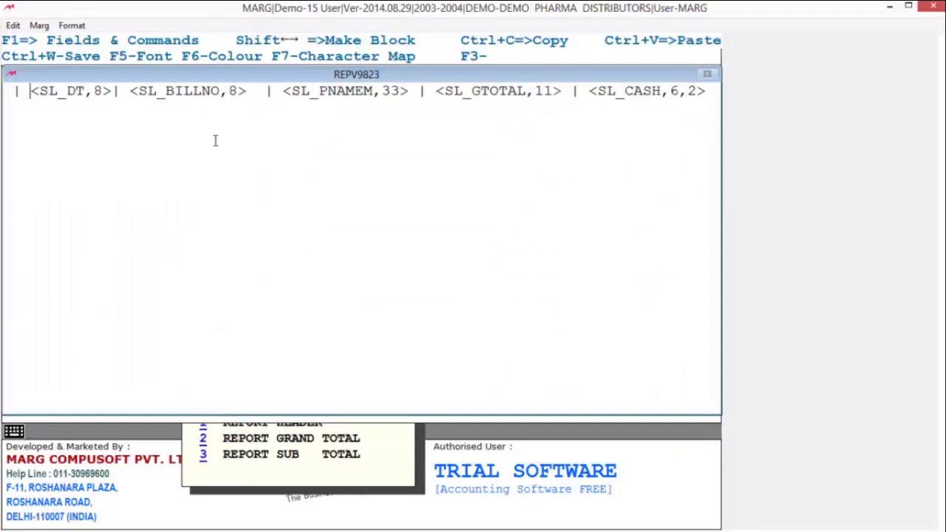
- Check the party name field on the bill line, then quit back to the section list
{"action": "key", "text": "Down"}
{"action": "key", "text": "Up"}
{"action": "key", "text": "Right"}
{"action": "key", "text": "Right"}
{"action": "key", "text": "Right"}
{"action": "key", "text": "Right"}
{"action": "key", "text": "Right"}
{"action": "key", "text": "Right"}
{"action": "key", "text": "Right"}
{"action": "key", "text": "Right"}
{"action": "key", "text": "Right"}
{"action": "key", "text": "Right"}
{"action": "key", "text": "Right"}
{"action": "key", "text": "Right"}
{"action": "key", "text": "Right"}
{"action": "key", "text": "Right"}
{"action": "key", "text": "Right"}
{"action": "key", "text": "Right"}
{"action": "key", "text": "Right"}
{"action": "key", "text": "Right"}
{"action": "key", "text": "Right"}
{"action": "key", "text": "Right"}
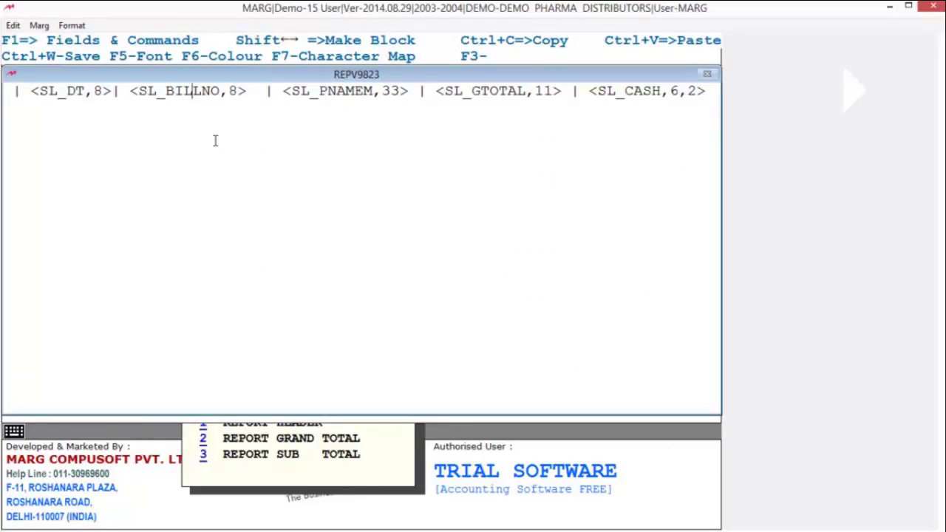
{"action": "key", "text": "Right"}
{"action": "key", "text": "Right"}
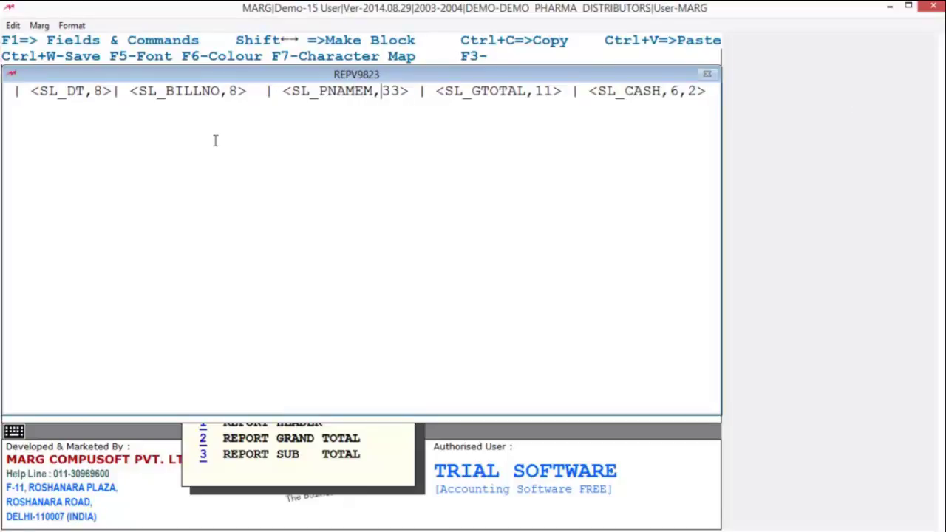
{"action": "key", "text": "Escape"}
{"action": "key", "text": "Return"}
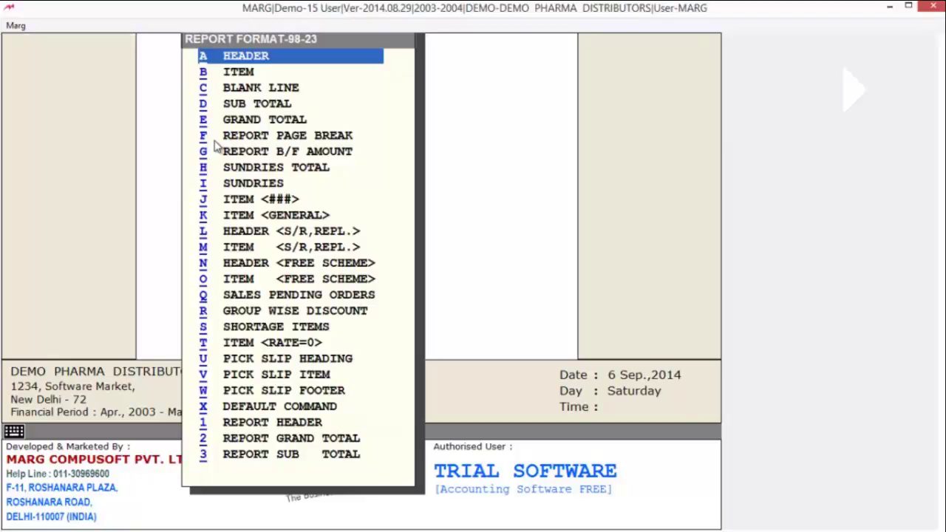
- Open 2 REPORT GRAND TOTAL and inspect the GL_GTOTAL and GL_CASH field line
{"action": "key", "text": "Down"}
{"action": "key", "text": "Up"}
{"action": "key", "text": "Up"}
{"action": "key", "text": "Up"}
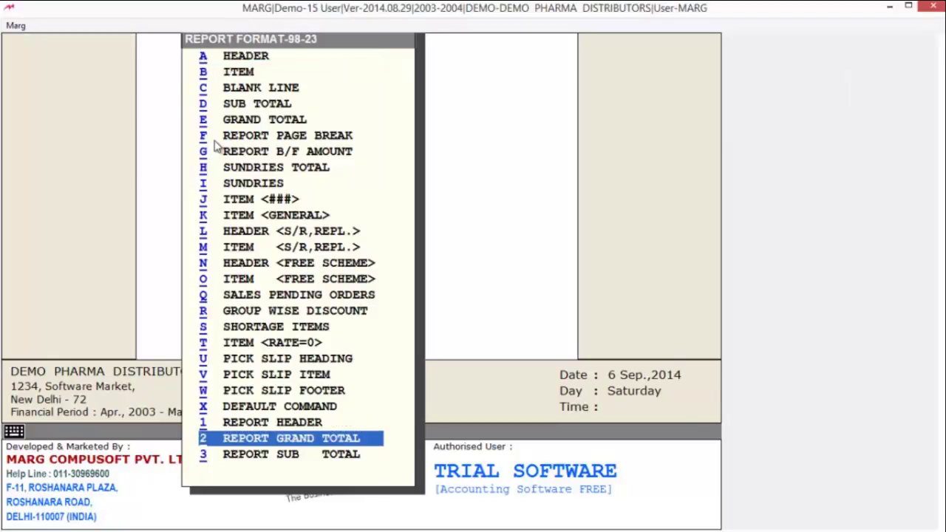
{"action": "key", "text": "Return"}
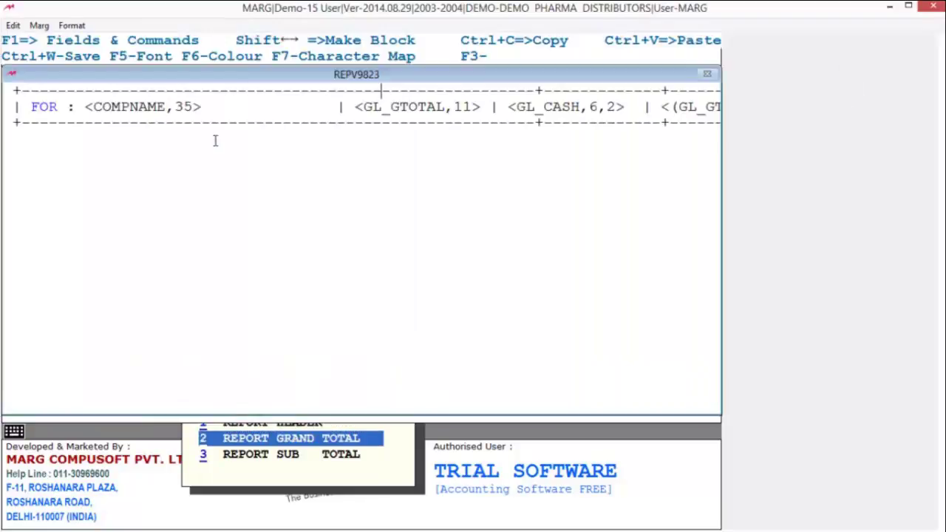
{"action": "key", "text": "Right"}
{"action": "key", "text": "Right"}
{"action": "key", "text": "Right"}
{"action": "key", "text": "Right"}
{"action": "key", "text": "Right"}
{"action": "key", "text": "Right"}
{"action": "key", "text": "Right"}
{"action": "key", "text": "Right"}
{"action": "key", "text": "Right"}
{"action": "key", "text": "Right"}
{"action": "key", "text": "Right"}
{"action": "key", "text": "Right"}
{"action": "key", "text": "Right"}
{"action": "key", "text": "Right"}
{"action": "key", "text": "Right"}
{"action": "key", "text": "Right"}
{"action": "key", "text": "Right"}
{"action": "key", "text": "Right"}
{"action": "key", "text": "Right"}
{"action": "key", "text": "Right"}
{"action": "key", "text": "Right"}
{"action": "key", "text": "Right"}
{"action": "key", "text": "Right"}
{"action": "key", "text": "Right"}
{"action": "key", "text": "Right"}
{"action": "key", "text": "Right"}
{"action": "key", "text": "Right"}
{"action": "key", "text": "Right"}
{"action": "key", "text": "Right"}
{"action": "key", "text": "Right"}
{"action": "key", "text": "Right"}
{"action": "key", "text": "Right"}
{"action": "key", "text": "Right"}
{"action": "key", "text": "Right"}
{"action": "key", "text": "Right"}
{"action": "key", "text": "Right"}
{"action": "key", "text": "Right"}
{"action": "key", "text": "Right"}
{"action": "key", "text": "Right"}
{"action": "key", "text": "Right"}
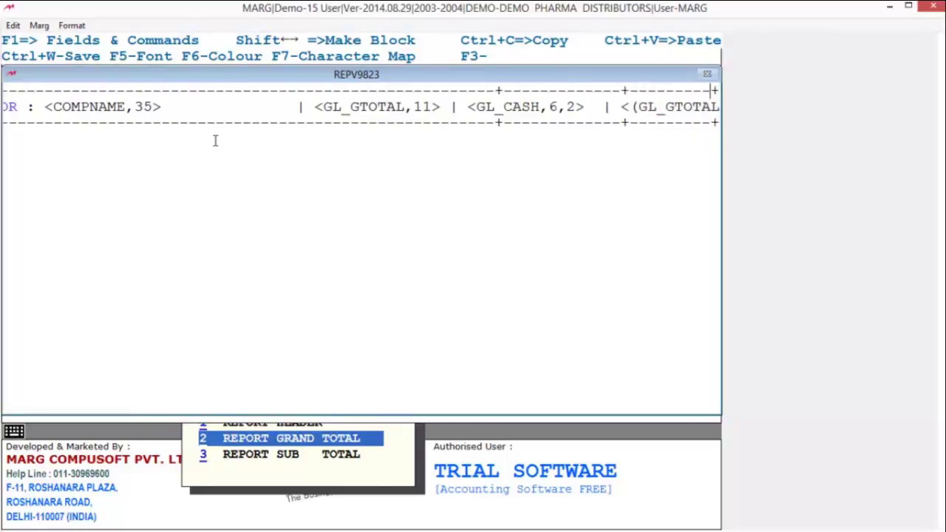
{"action": "key", "text": "Right"}
{"action": "key", "text": "Right"}
{"action": "key", "text": "Right"}
{"action": "key", "text": "Right"}
{"action": "key", "text": "Right"}
{"action": "key", "text": "Right"}
{"action": "key", "text": "Down"}
{"action": "key", "text": "Left"}
{"action": "key", "text": "Left"}
{"action": "key", "text": "Left"}
{"action": "key", "text": "Left"}
{"action": "key", "text": "Left"}
{"action": "key", "text": "Left"}
{"action": "key", "text": "Left"}
{"action": "key", "text": "Left"}
{"action": "key", "text": "Left"}
{"action": "key", "text": "Left"}
{"action": "key", "text": "Left"}
{"action": "key", "text": "Left"}
{"action": "key", "text": "Left"}
{"action": "key", "text": "Left"}
{"action": "key", "text": "Left"}
{"action": "key", "text": "Left"}
{"action": "key", "text": "Left"}
{"action": "key", "text": "Left"}
{"action": "key", "text": "Left"}
{"action": "key", "text": "Left"}
{"action": "key", "text": "Left"}
{"action": "key", "text": "Left"}
{"action": "key", "text": "Left"}
{"action": "key", "text": "Left"}
{"action": "key", "text": "Left"}
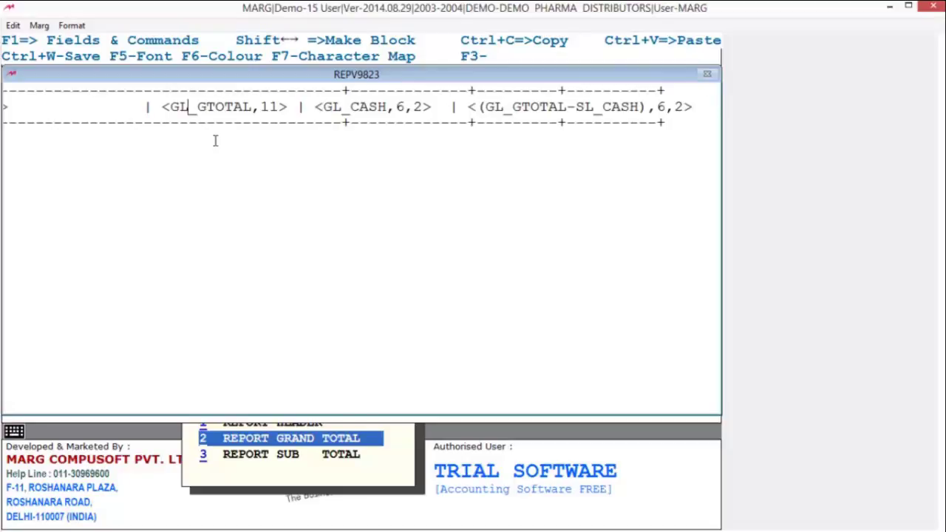
- Browse the F1 Format Variables, then save format 23 and return to the dashboard
{"action": "key", "text": "F1"}
{"action": "key", "text": "Down"}
{"action": "key", "text": "Down"}
{"action": "key", "text": "Down"}
{"action": "key", "text": "Down"}
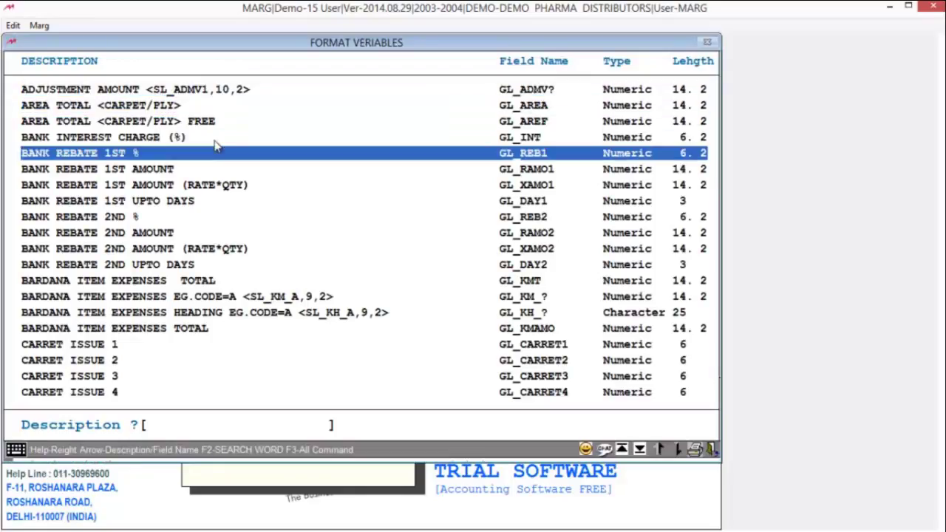
{"action": "key", "text": "Escape"}
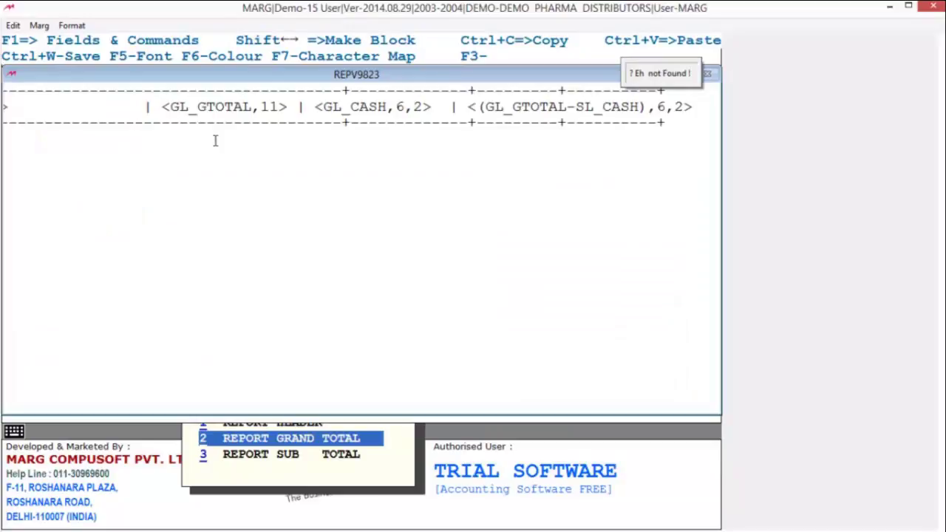
{"action": "key", "text": "Home"}
{"action": "key", "text": "End"}
{"action": "key", "text": "Left"}
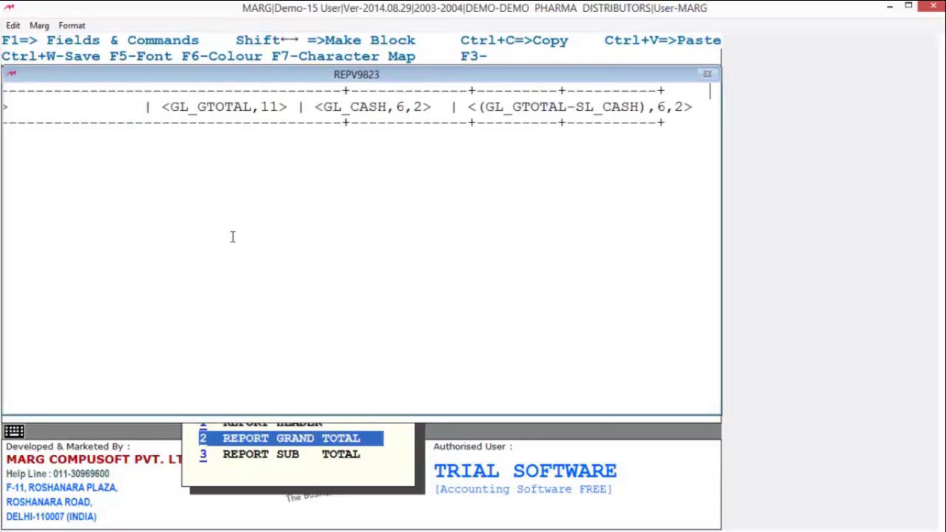
{"action": "key", "text": "Escape"}
{"action": "key", "text": "Return"}
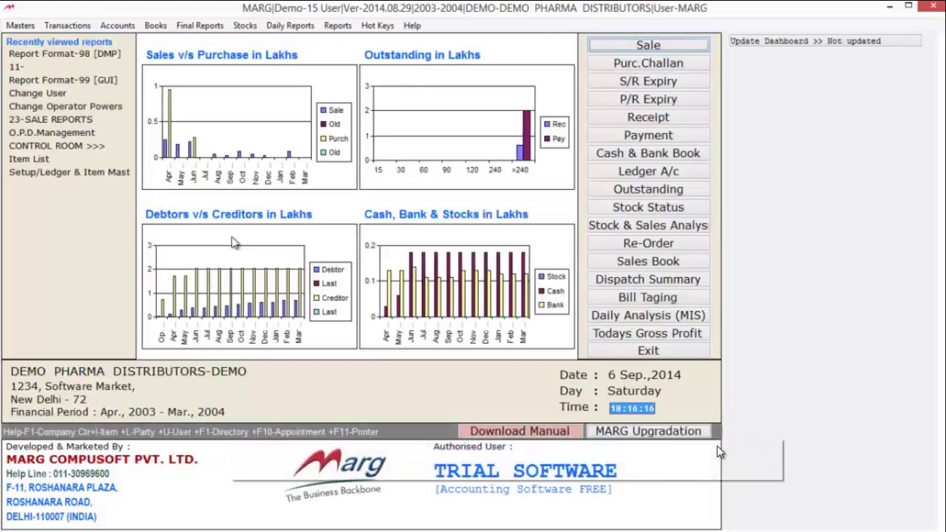
{"action": "key", "text": "alt+d"}
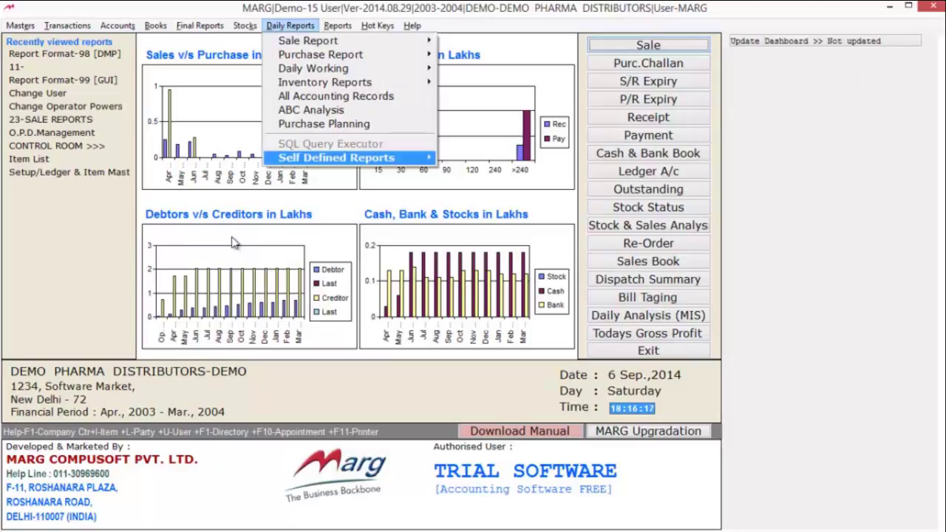
{"action": "key", "text": "Right"}
{"action": "key", "text": "Down"}
{"action": "key", "text": "Return"}
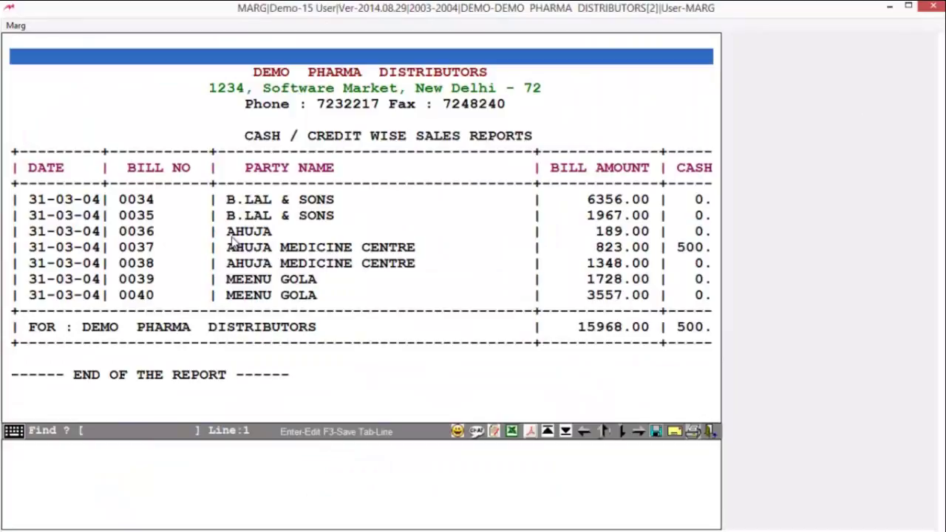
{"action": "key", "text": "Down"}
{"action": "key", "text": "Down"}
{"action": "key", "text": "Down"}
{"action": "key", "text": "Down"}
{"action": "key", "text": "Down"}
{"action": "key", "text": "Down"}
{"action": "key", "text": "Down"}
{"action": "key", "text": "Down"}
{"action": "key", "text": "Down"}
{"action": "key", "text": "Down"}
{"action": "key", "text": "Down"}
{"action": "key", "text": "Down"}
{"action": "key", "text": "Down"}
{"action": "key", "text": "Down"}
{"action": "key", "text": "Down"}
{"action": "key", "text": "Down"}
{"action": "key", "text": "Down"}
{"action": "key", "text": "Down"}
{"action": "key", "text": "Down"}
{"action": "key", "text": "Down"}
{"action": "mouse_move", "coordinate": [872, 476]}
{"action": "key", "text": "Escape"}
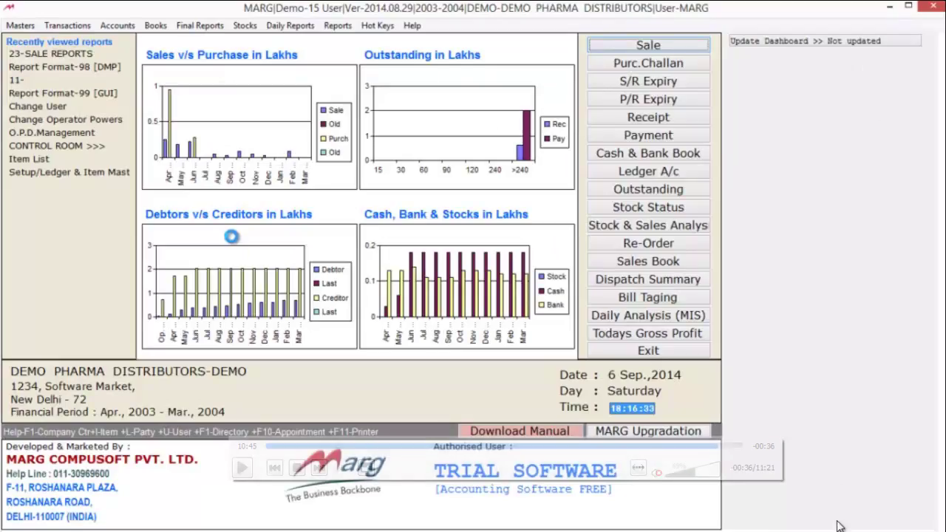